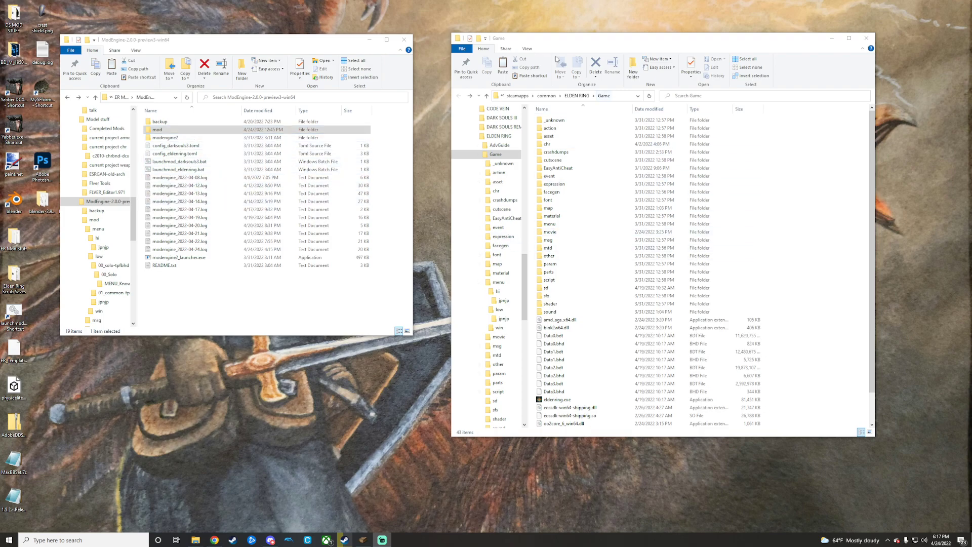
Bring the ELDEN RING Game window forward, select its menu folder, then select ModEngine's mod folder
click(527, 43)
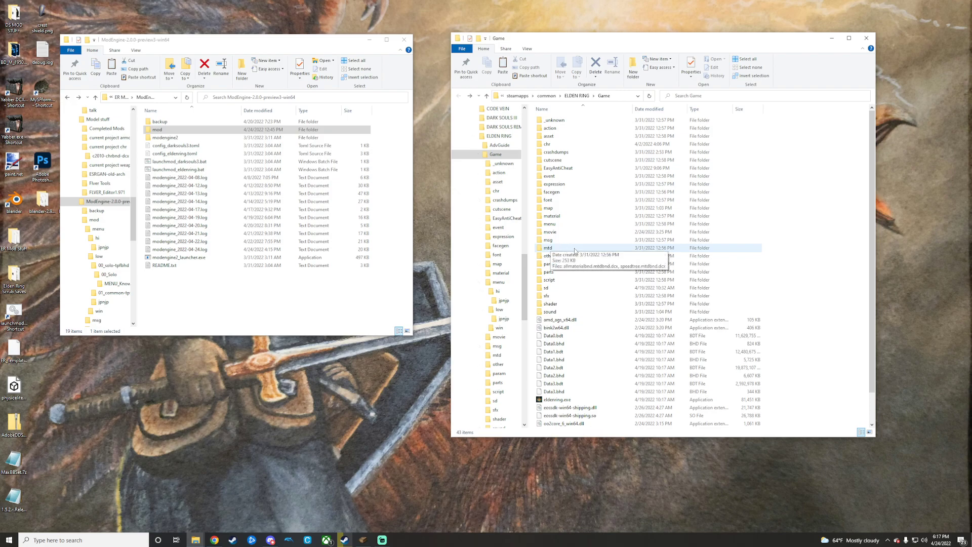
click(561, 225)
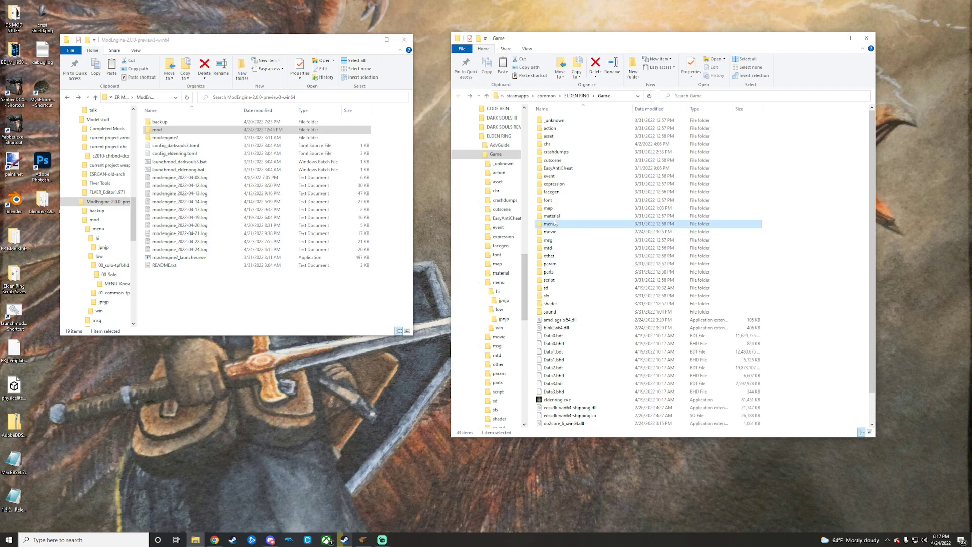
click(173, 132)
Browse into mod\menu\hi, comparing against the game's menu folder, and select 01_common.tpf.dcx
double_click(173, 132)
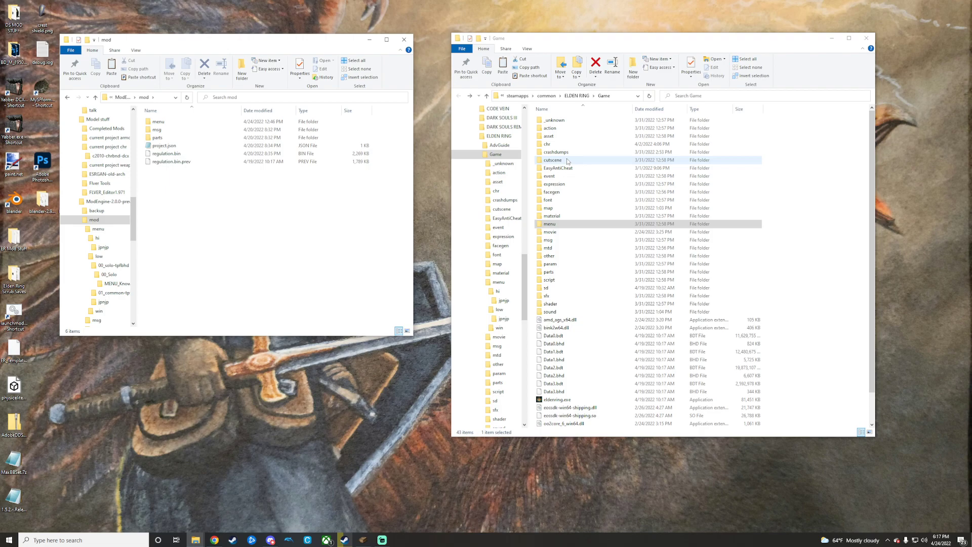
click(603, 228)
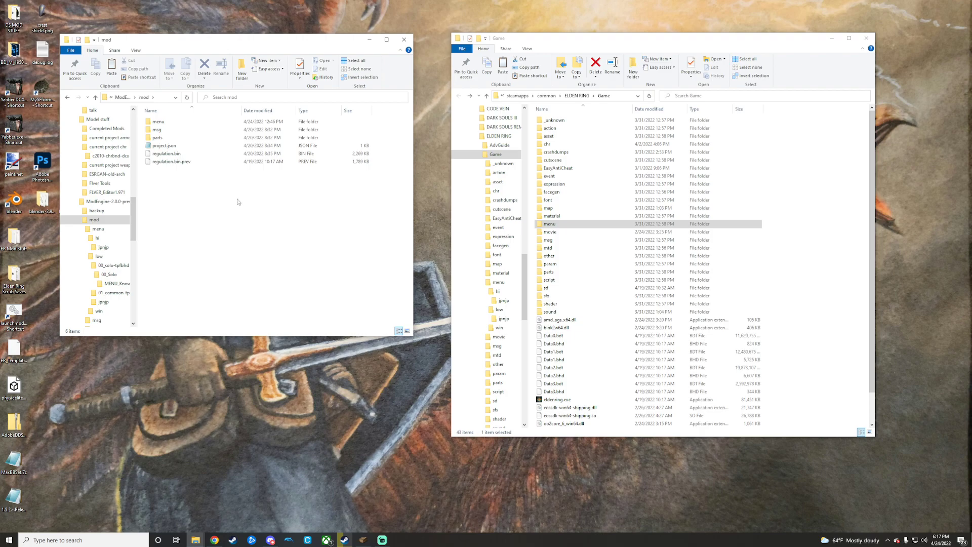
click(563, 226)
double_click(179, 124)
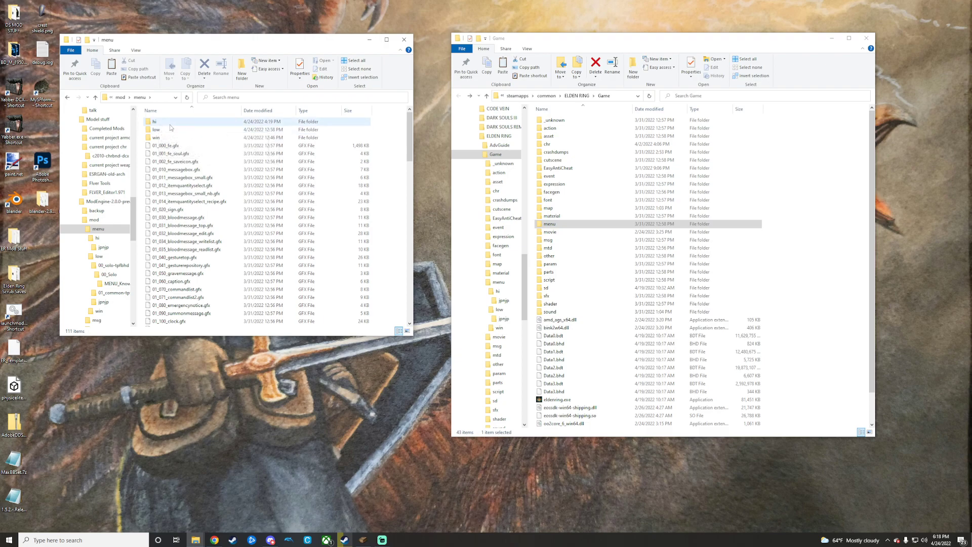
double_click(170, 125)
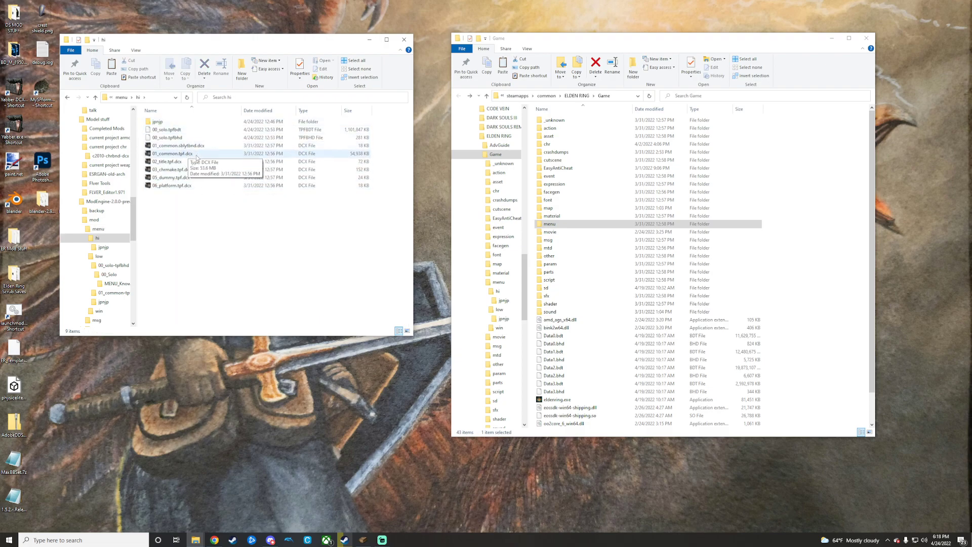
click(189, 155)
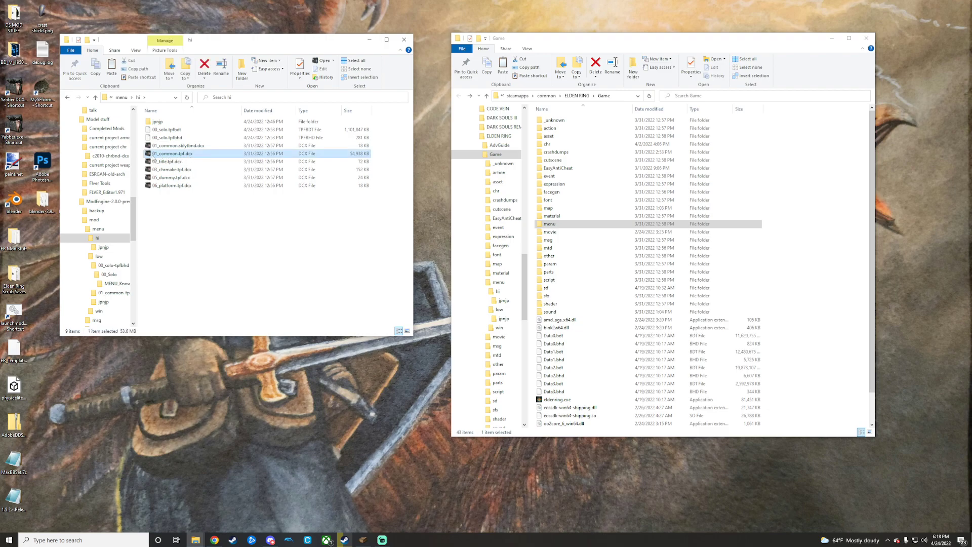
Drag 01_common.tpf.dcx to the desktop, unpack it, and open the 01_common-tpf-dcx folder
drag(205, 155, 14, 94)
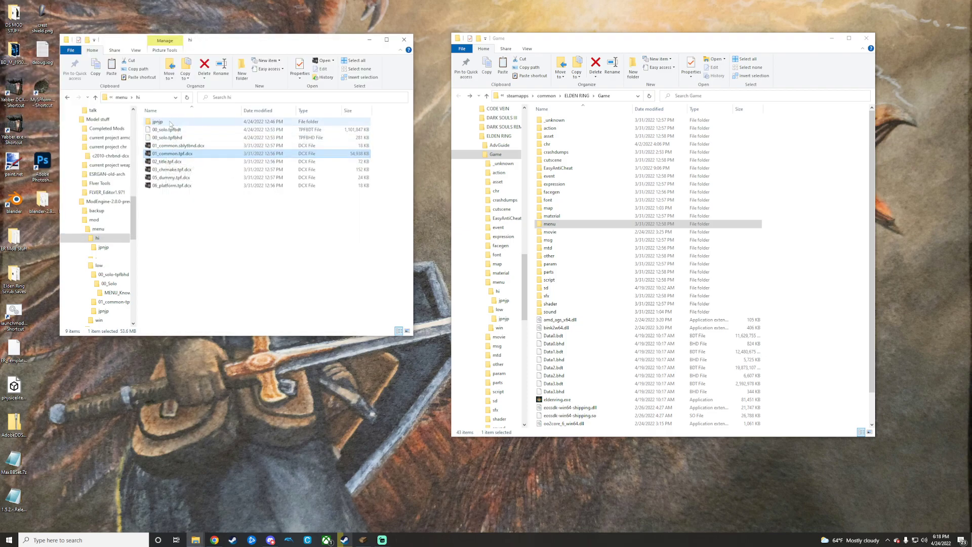
drag(171, 165, 168, 400)
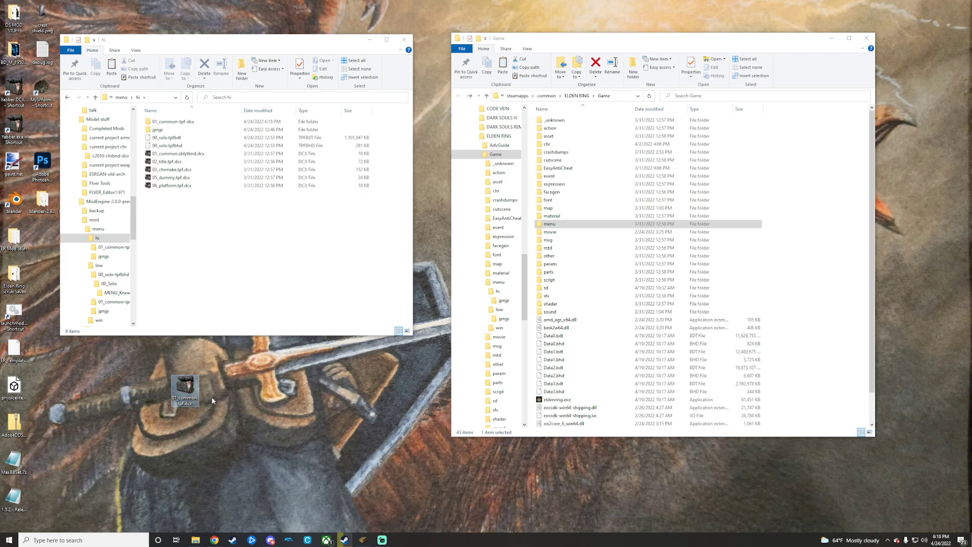
mouse_move(202, 396)
mouse_down()
mouse_move(213, 235)
mouse_move(186, 388)
mouse_up()
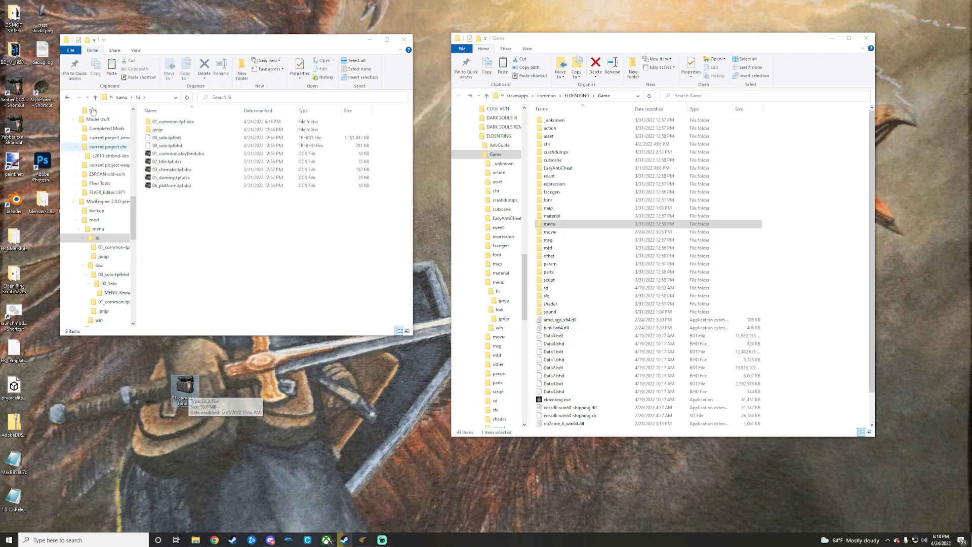
double_click(199, 123)
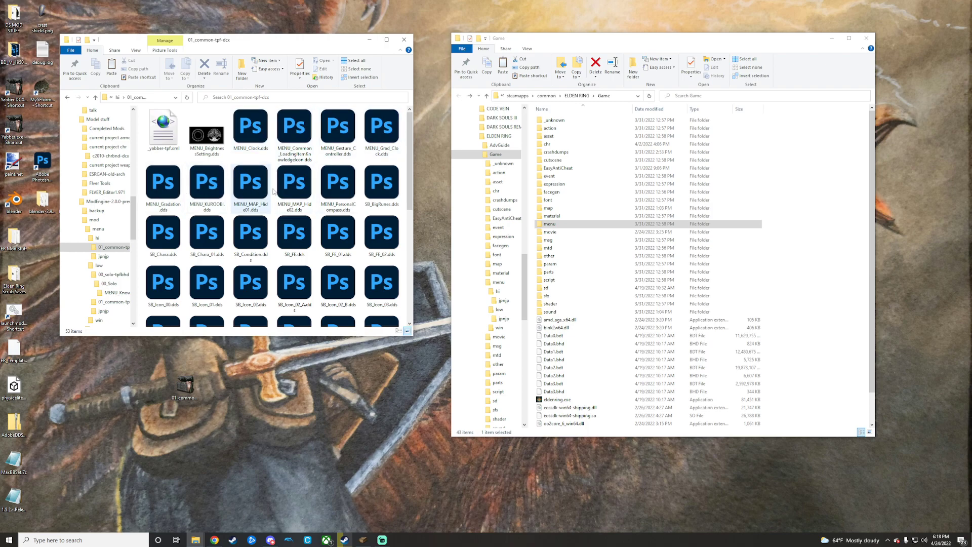
Open SB_Icon_03_A.dds in Photoshop, dismissing the Creative Cloud error and loading without alpha
scroll(339, 226, down, 3)
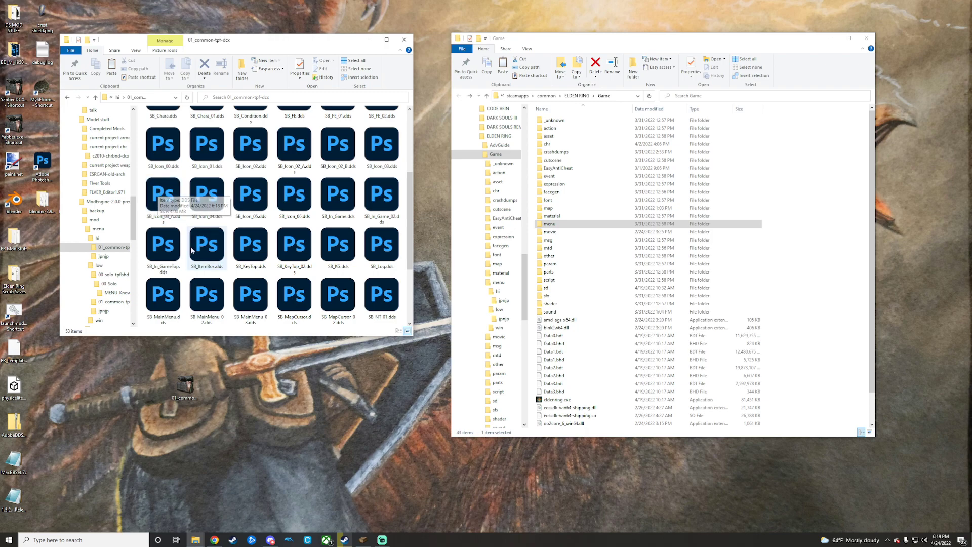
click(169, 206)
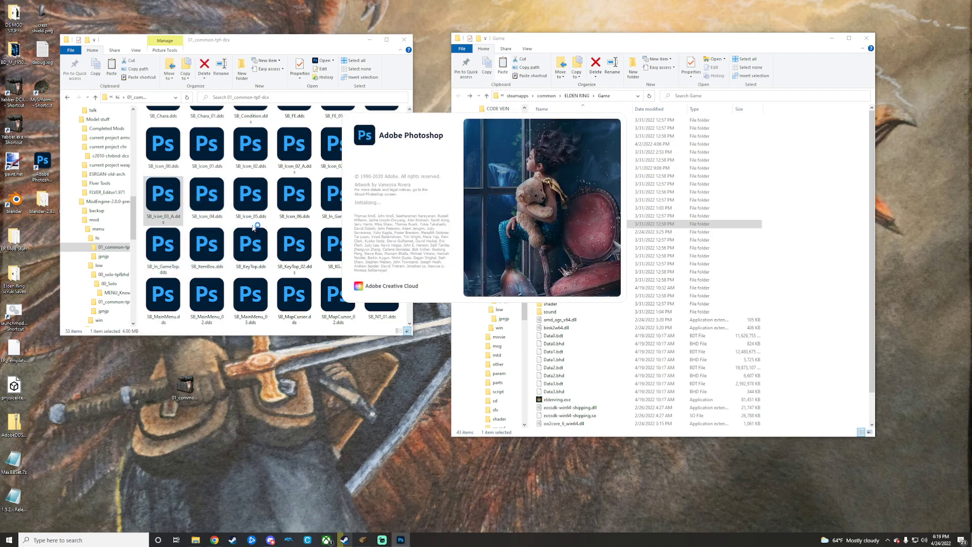
click(429, 287)
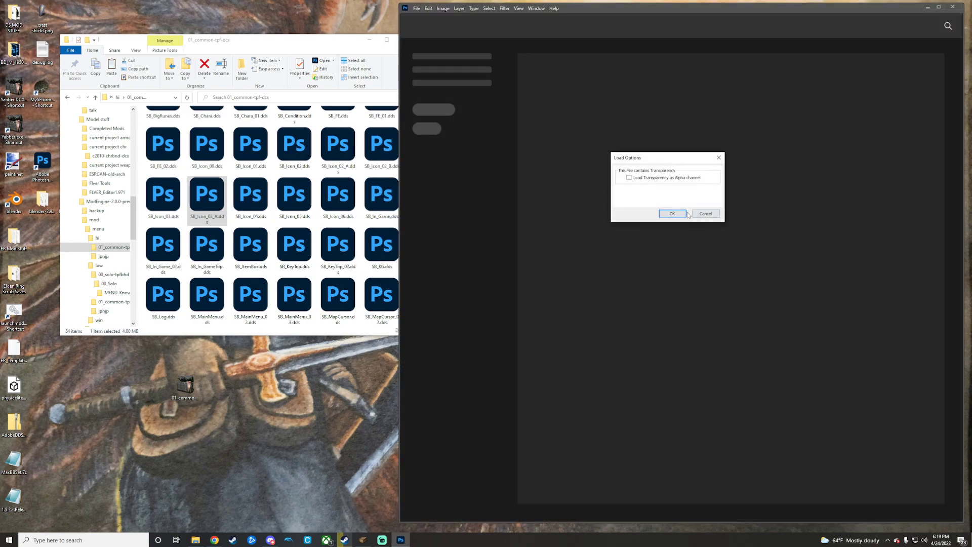
click(670, 213)
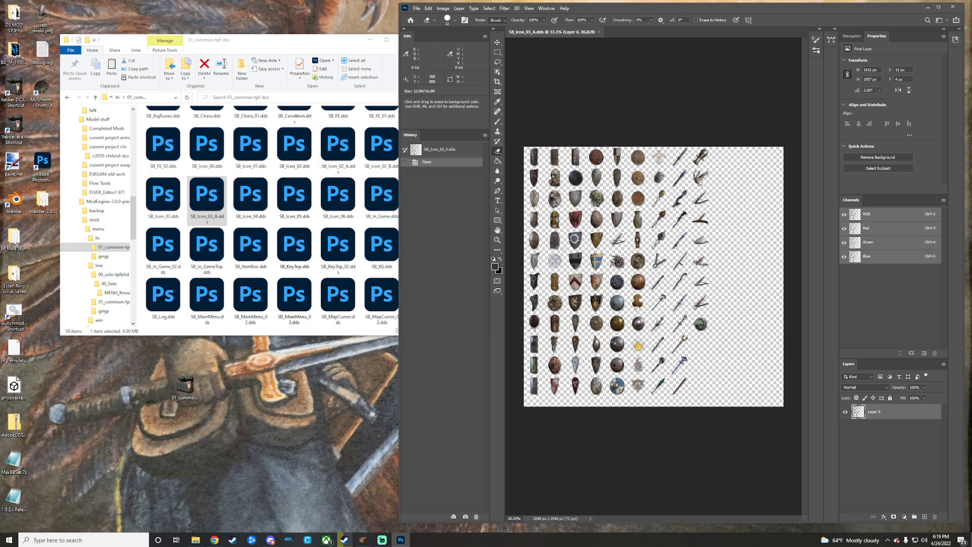
Maximize Photoshop and zoom in on the shield icons of the SB_Icon_03_A.dds sheet
click(938, 8)
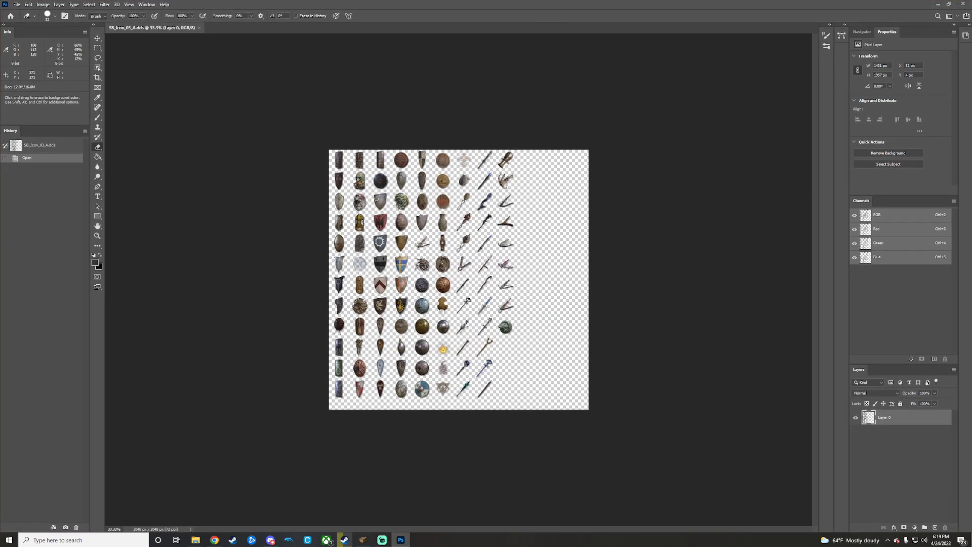
key(z)
drag(381, 199, 444, 211)
key(e)
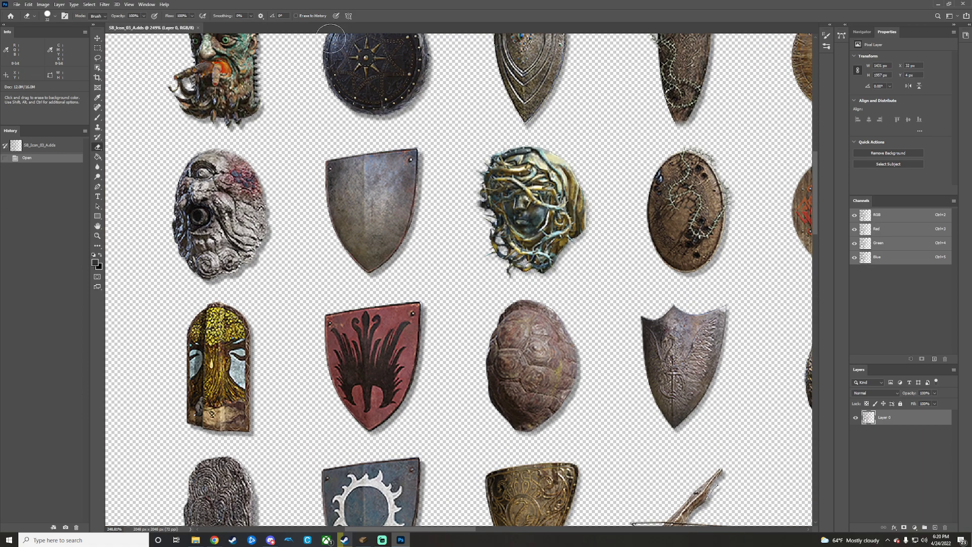
click(20, 6)
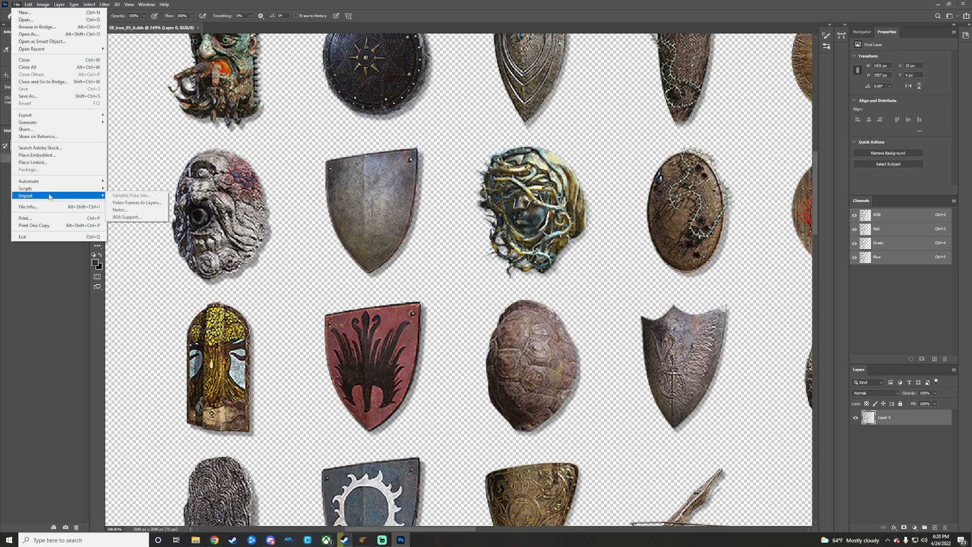
mouse_move(87, 196)
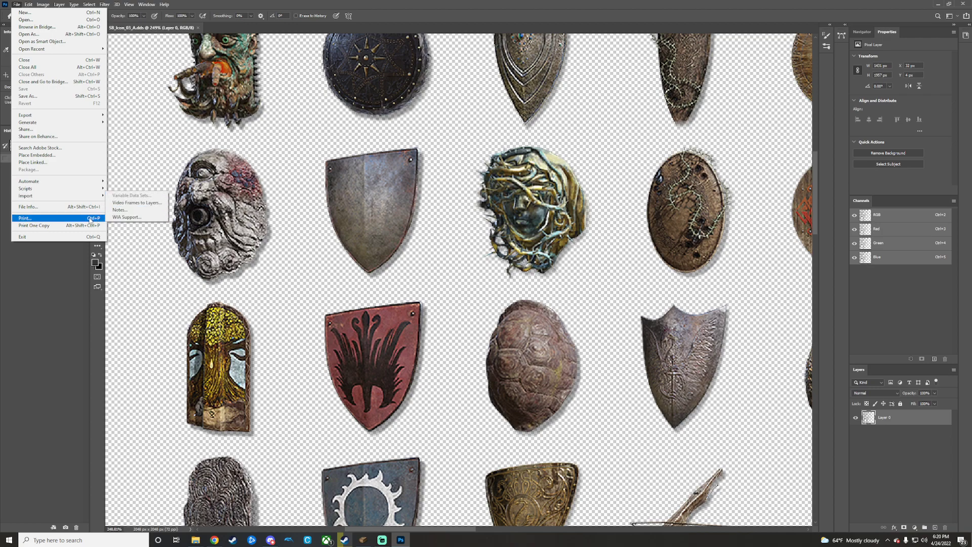
Drag the crest shield image from File Explorer onto the icon sheet as a new layer
click(954, 3)
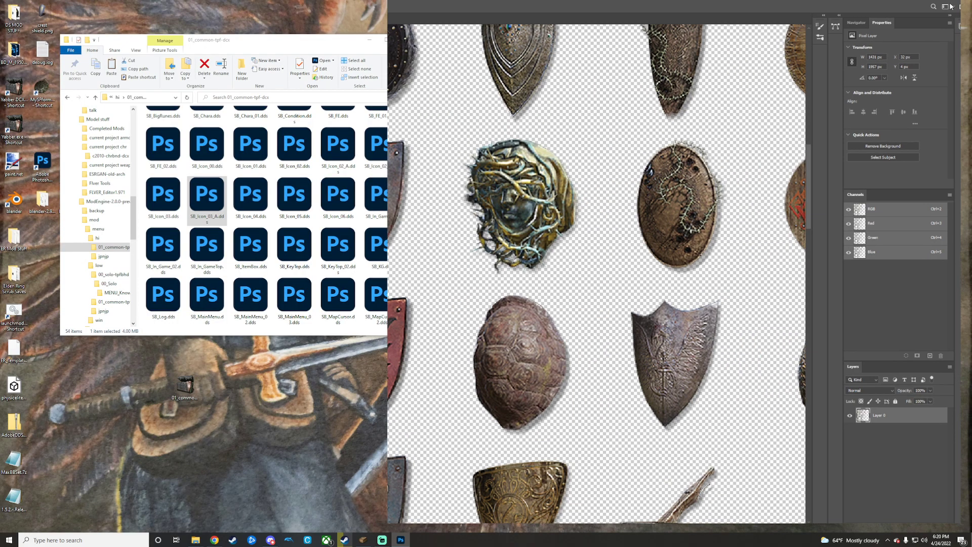
drag(597, 204, 732, 243)
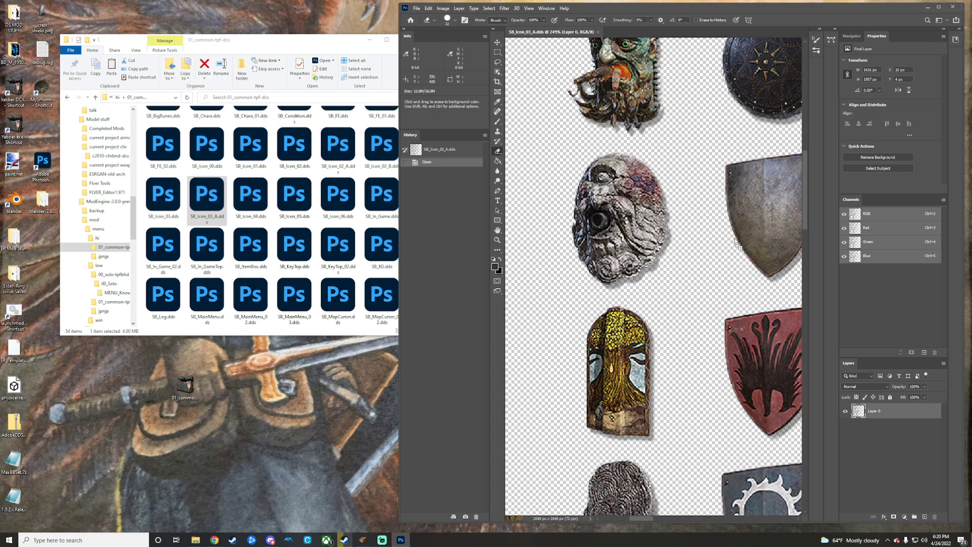
click(939, 7)
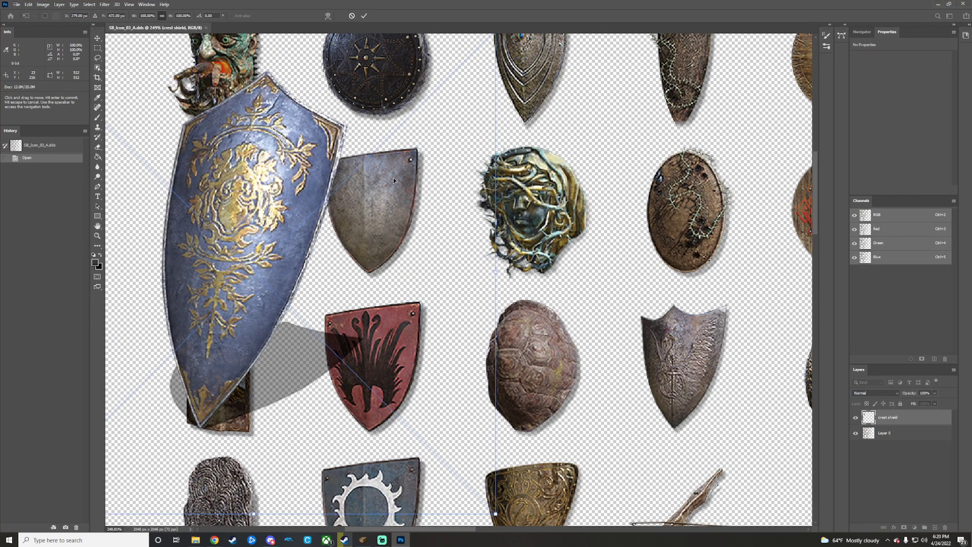
Scale the crest shield to about 41%, fit it over the grey shield slot, commit, and hide it
drag(249, 200, 389, 221)
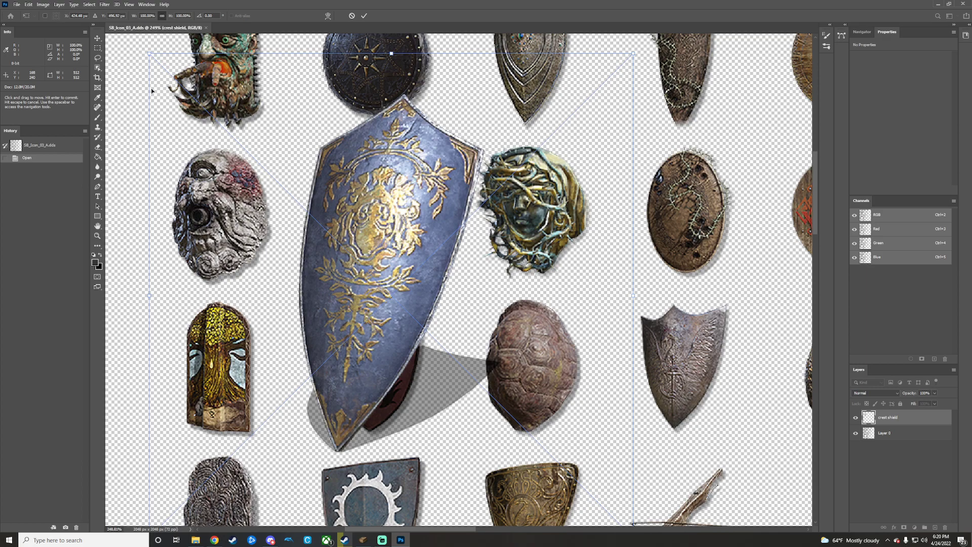
drag(149, 52, 421, 296)
drag(463, 401, 365, 224)
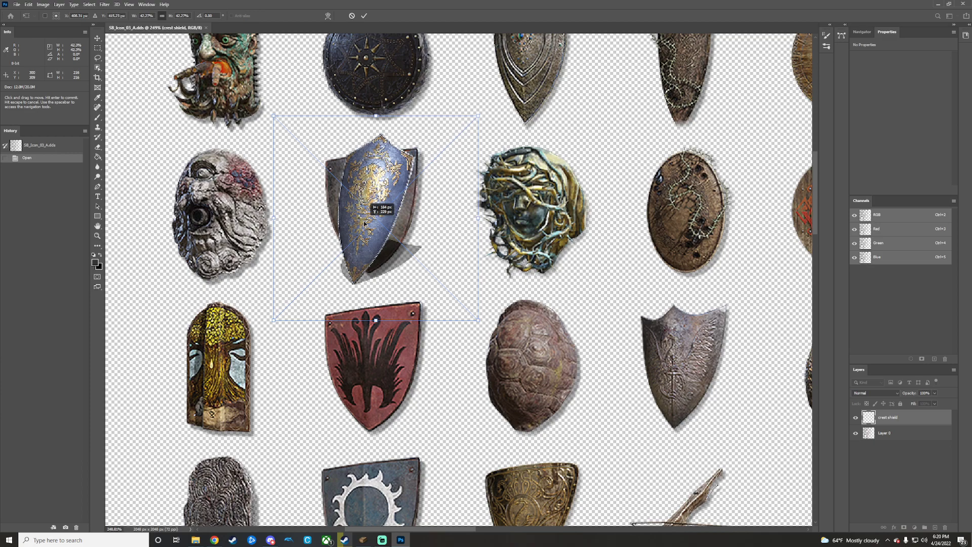
drag(365, 223, 364, 221)
drag(478, 318, 476, 317)
drag(409, 253, 411, 258)
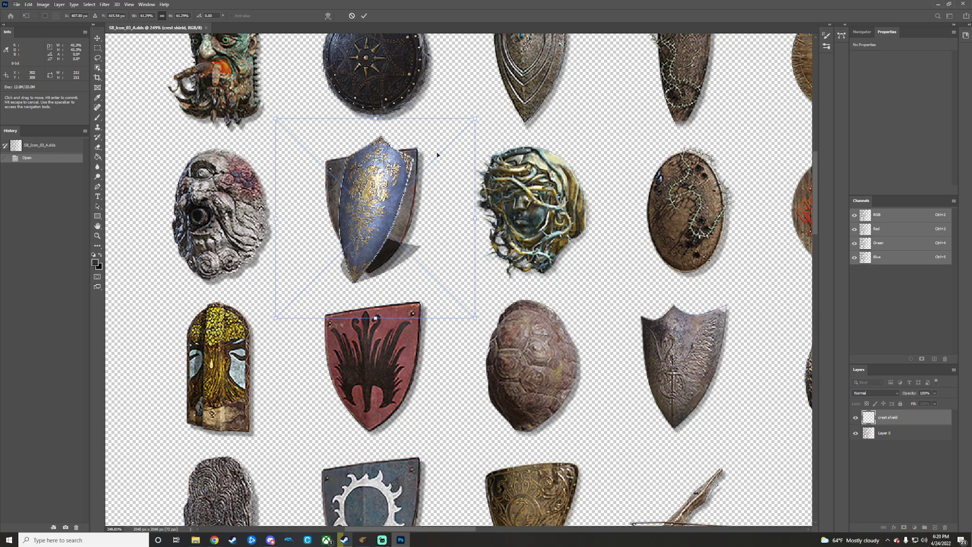
key(Return)
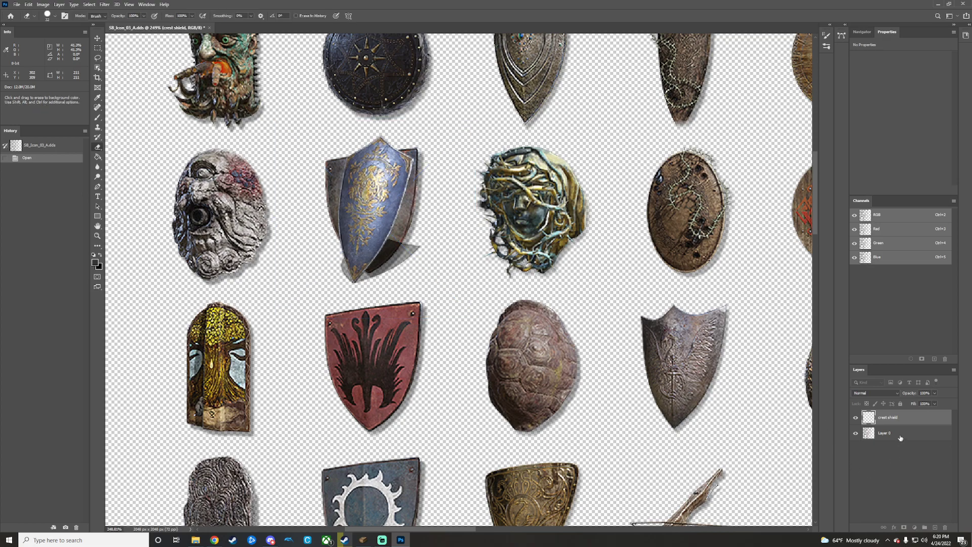
click(887, 433)
Erase the grey kite shield from Layer 0, then show and select the crest shield layer
click(855, 417)
key(e)
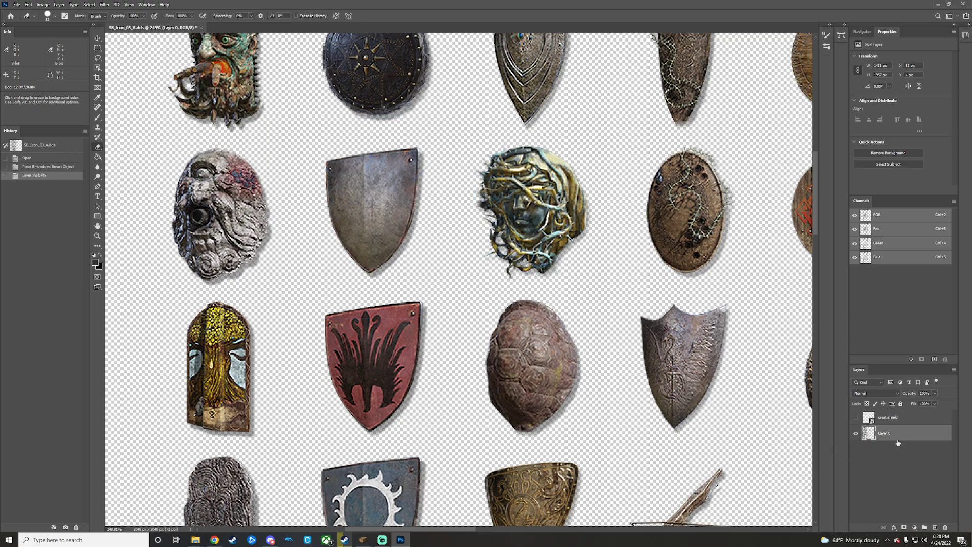
mouse_move(320, 164)
mouse_down()
mouse_move(437, 159)
mouse_move(364, 170)
mouse_move(343, 200)
mouse_move(337, 189)
mouse_move(359, 250)
mouse_move(378, 269)
mouse_move(402, 258)
mouse_move(379, 214)
mouse_move(411, 222)
mouse_move(394, 187)
mouse_move(353, 215)
mouse_up()
click(856, 418)
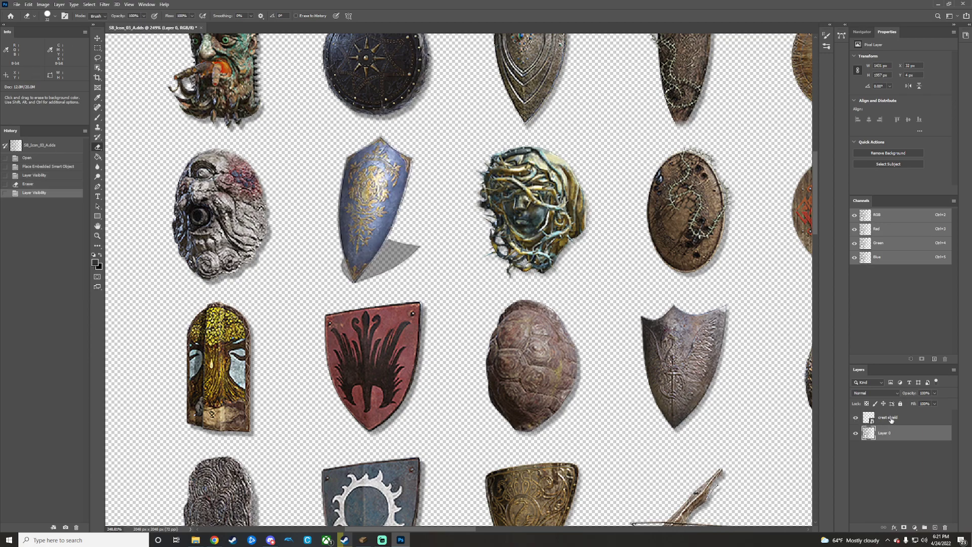
click(891, 418)
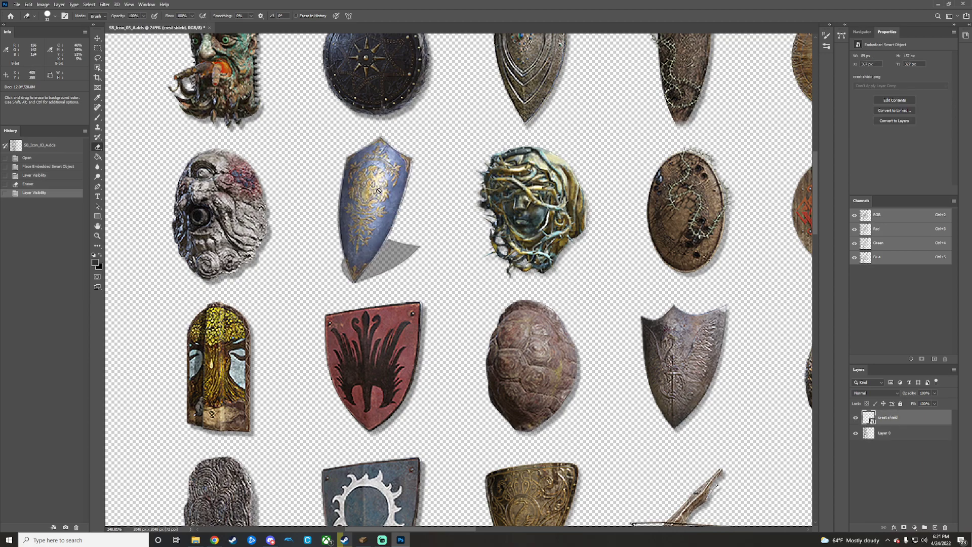
click(16, 5)
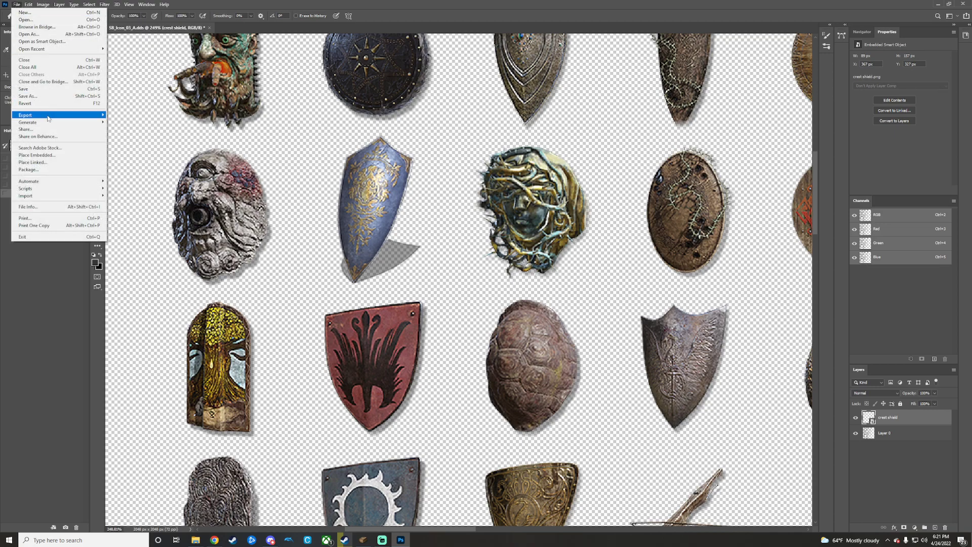
Start a Save As of the icon sheet with DDS chosen as the file format
click(43, 96)
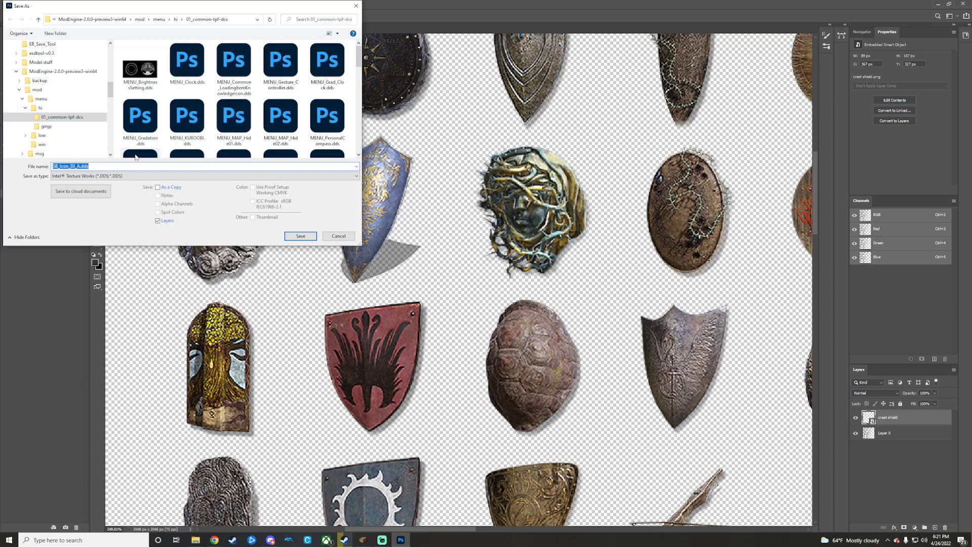
click(81, 176)
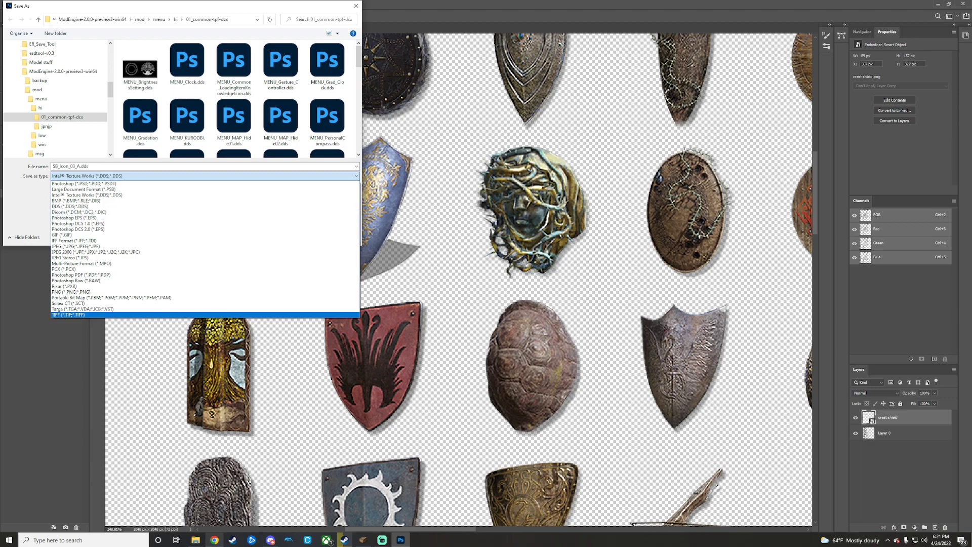
click(214, 540)
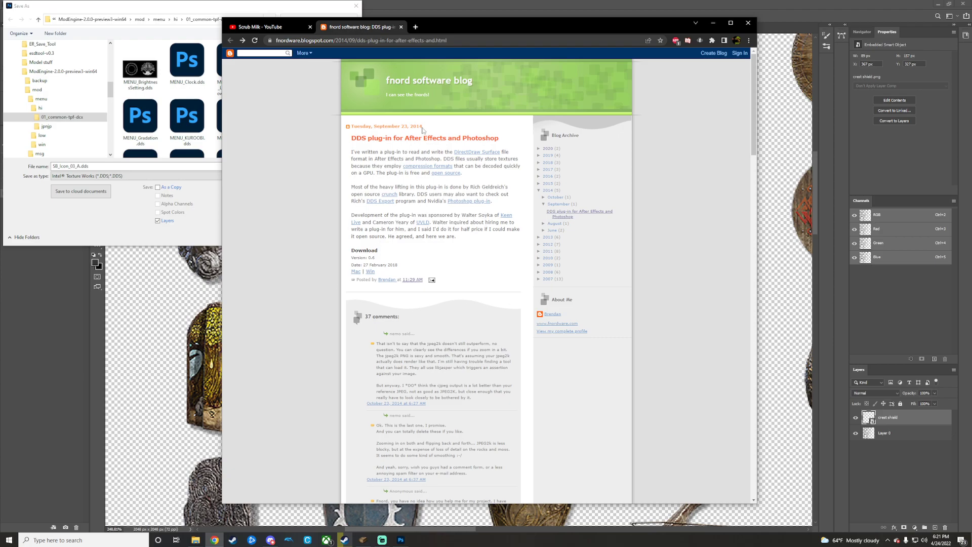
click(714, 23)
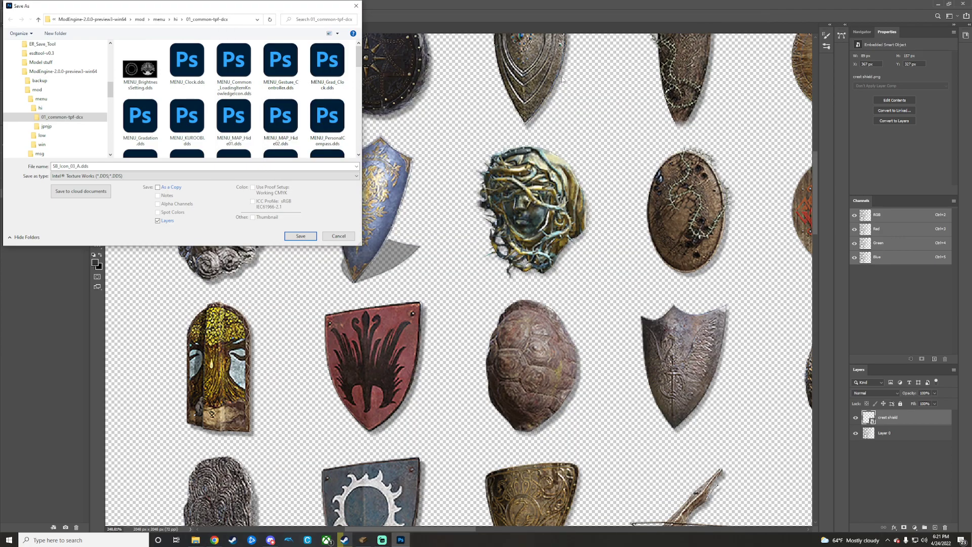
click(94, 177)
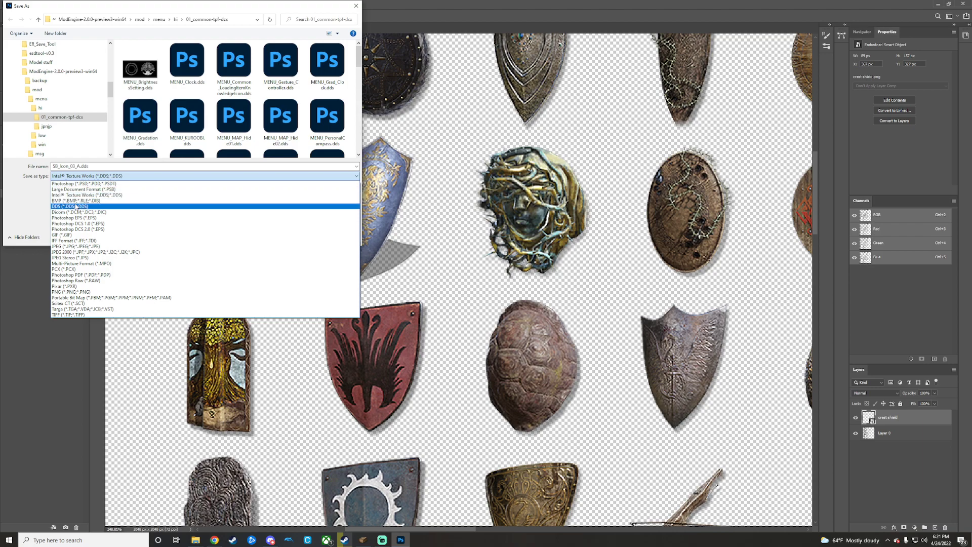
click(70, 206)
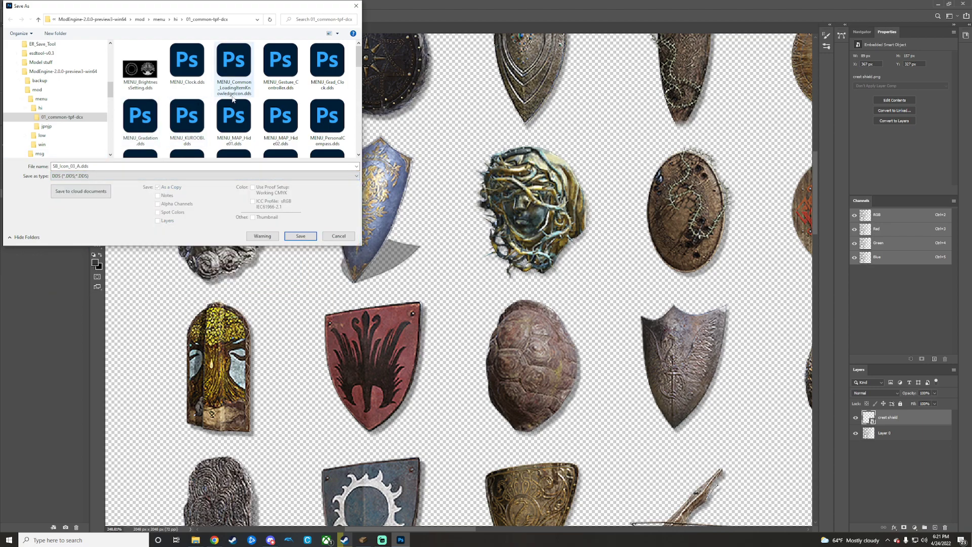
scroll(172, 104, down, 1)
scroll(170, 102, down, 2)
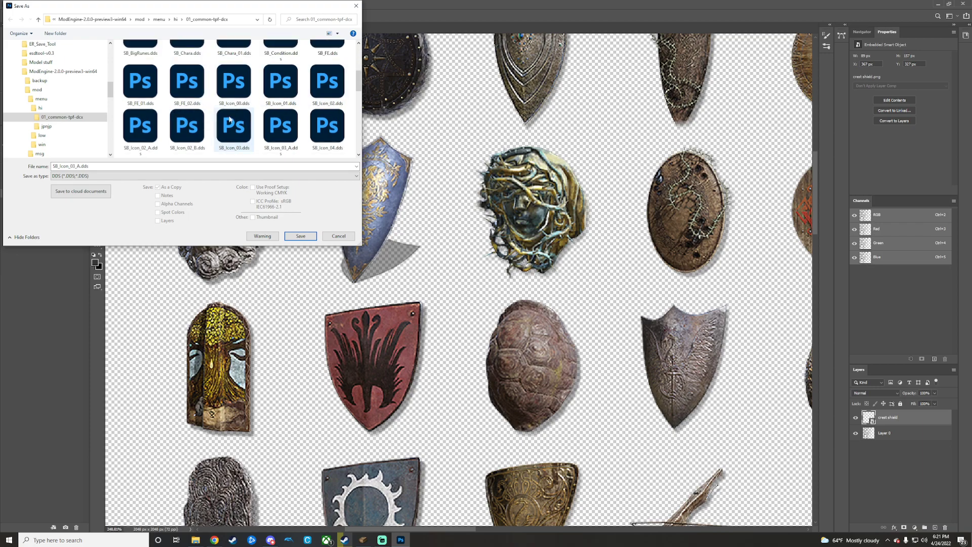
scroll(162, 129, down, 1)
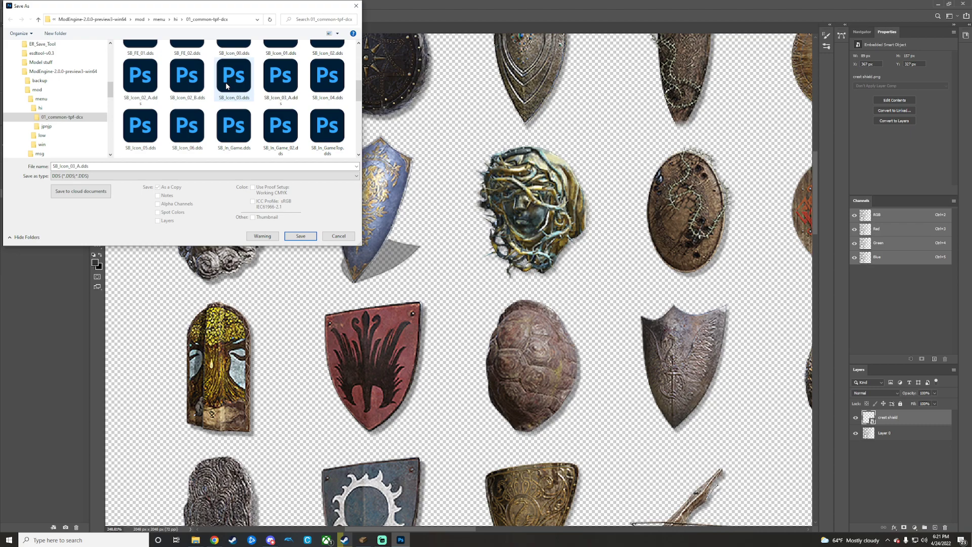
Replace the old SB_Icon_03_A.dds with the edited sheet, accepting the DDS export options
right_click(281, 81)
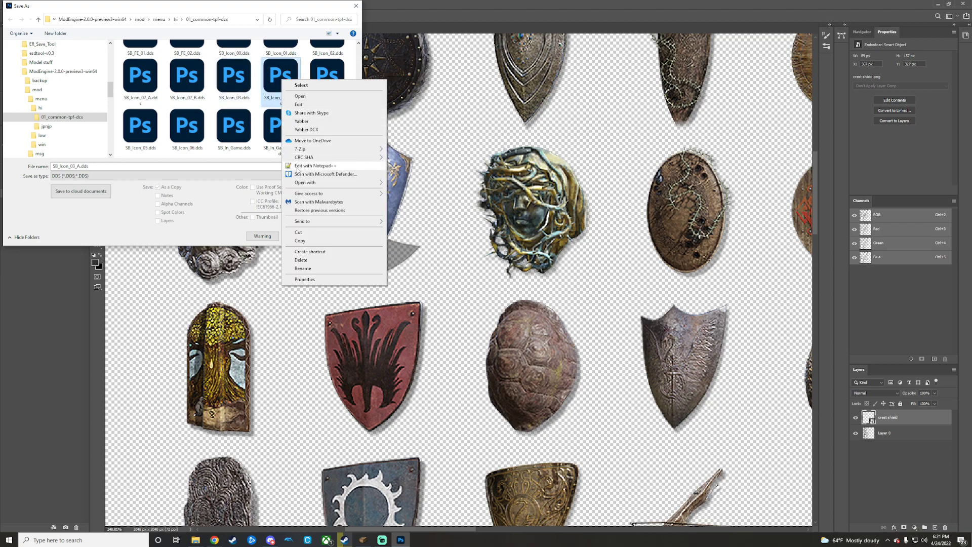
click(301, 260)
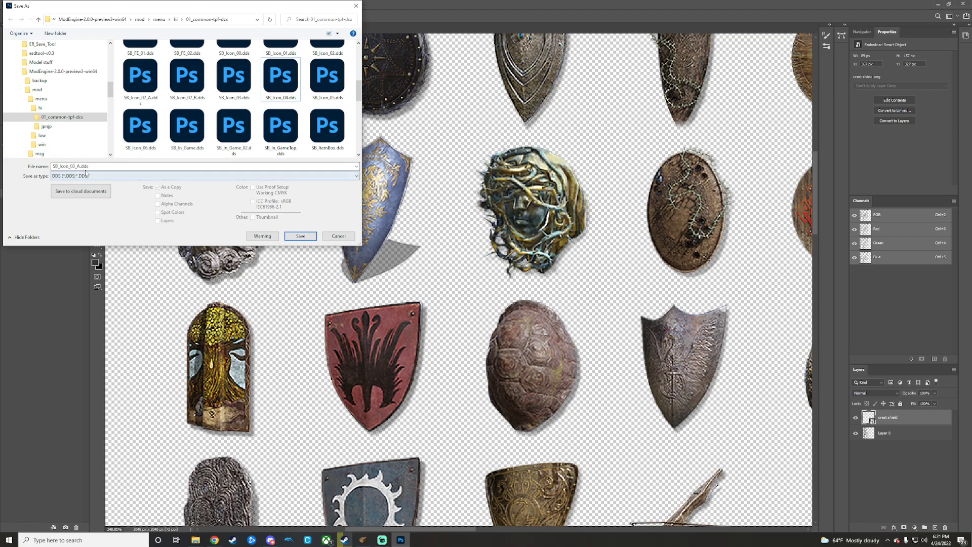
click(300, 236)
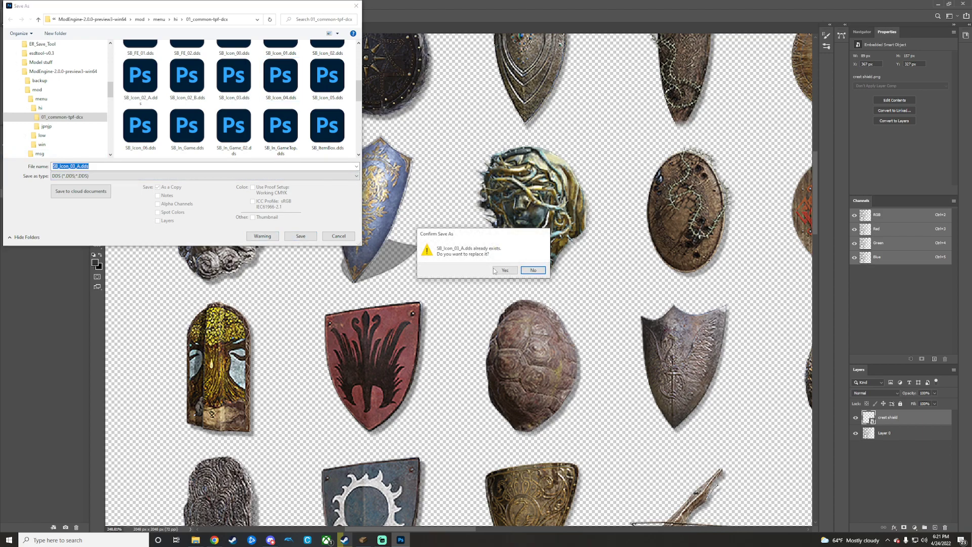
click(503, 270)
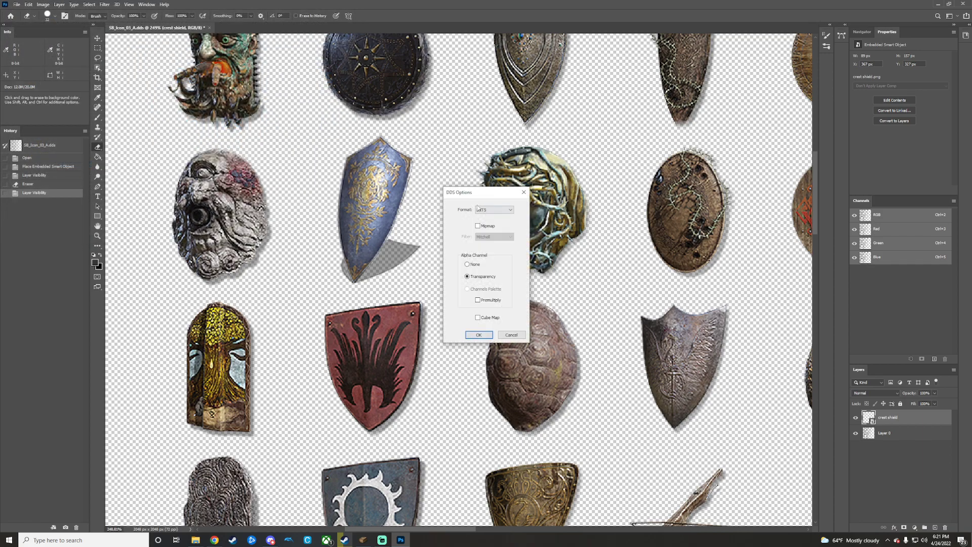
click(478, 334)
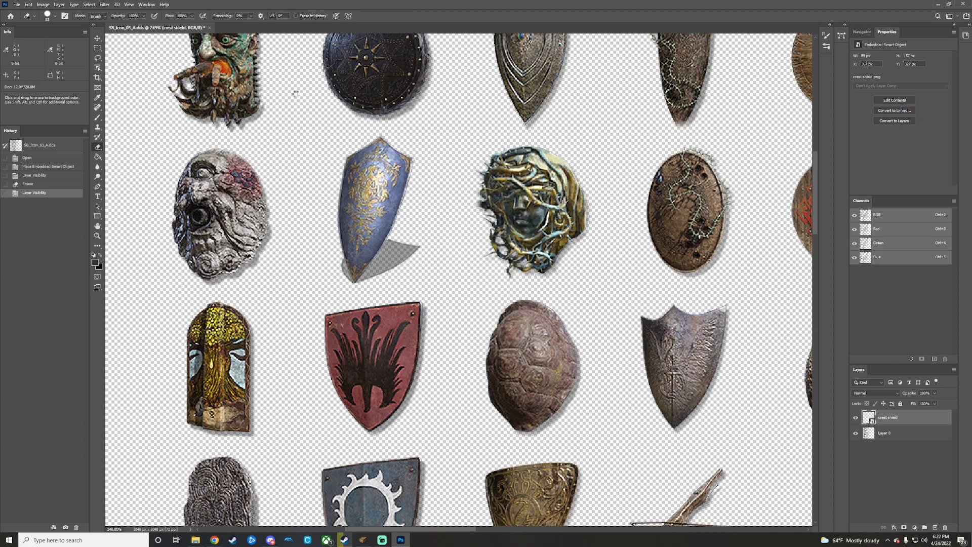
click(937, 4)
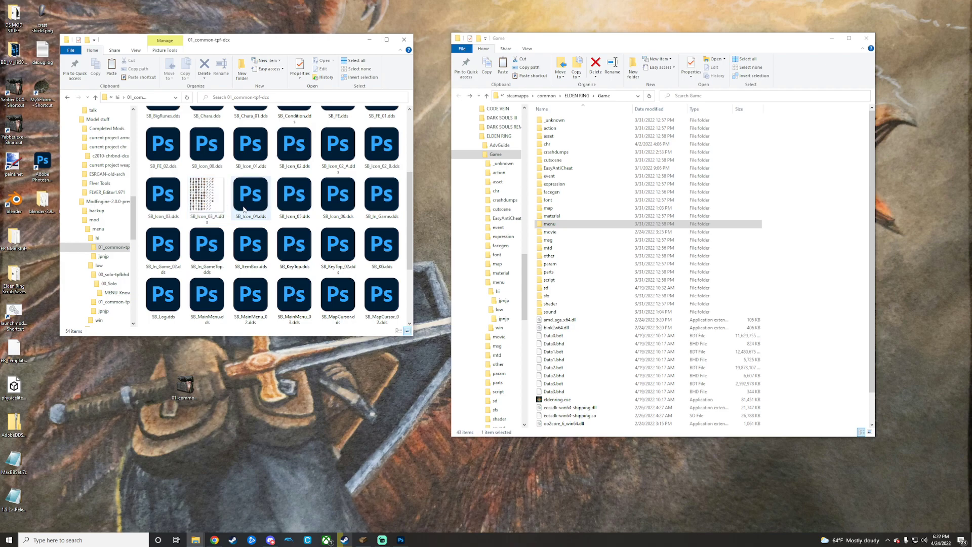
Repack the edited 01_common-tpf-dcx folder into the 01_common.tpf.dcx game archive
click(68, 99)
click(185, 386)
drag(184, 127, 15, 125)
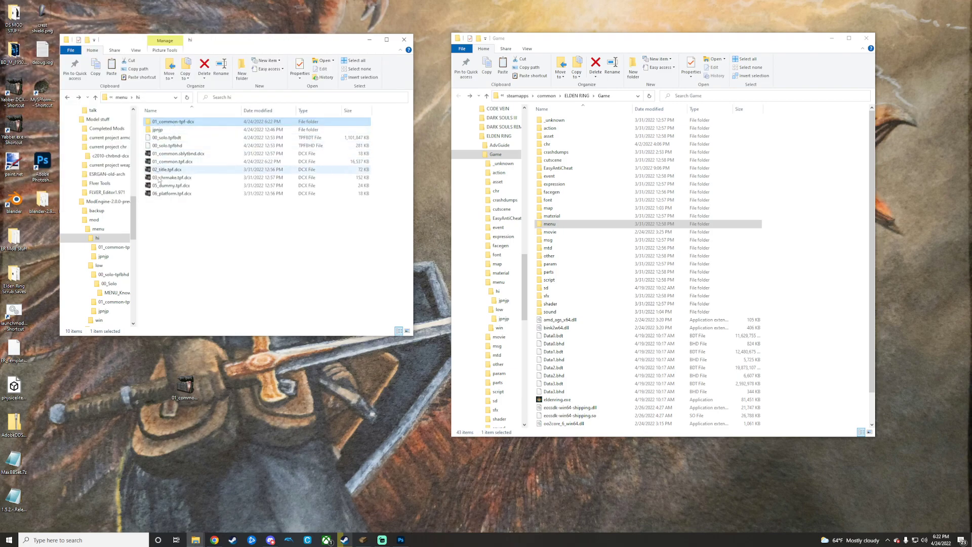
Return to the ModEngine-2.0.0-preview3-win64 folder and run launchmod_eldenring.bat
click(68, 97)
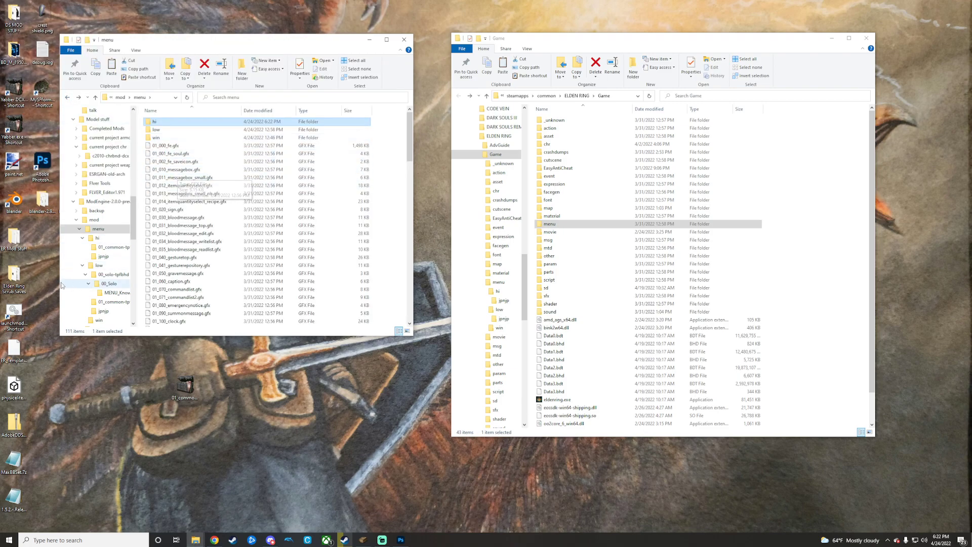
click(25, 316)
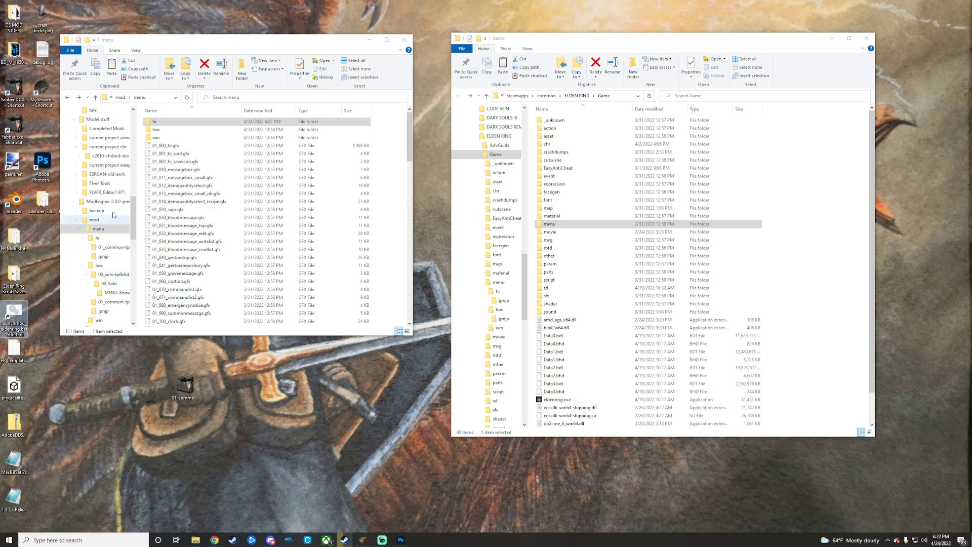
click(68, 97)
click(68, 98)
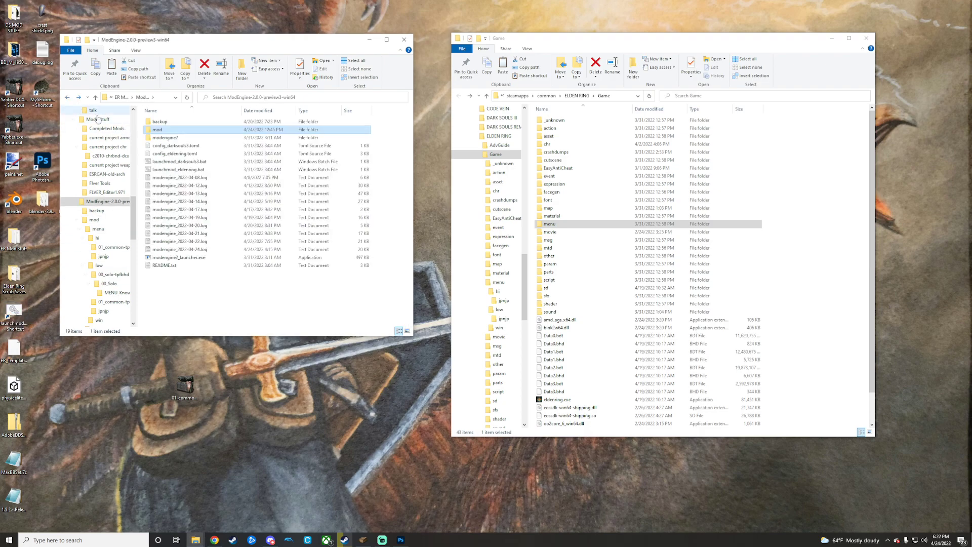
double_click(225, 173)
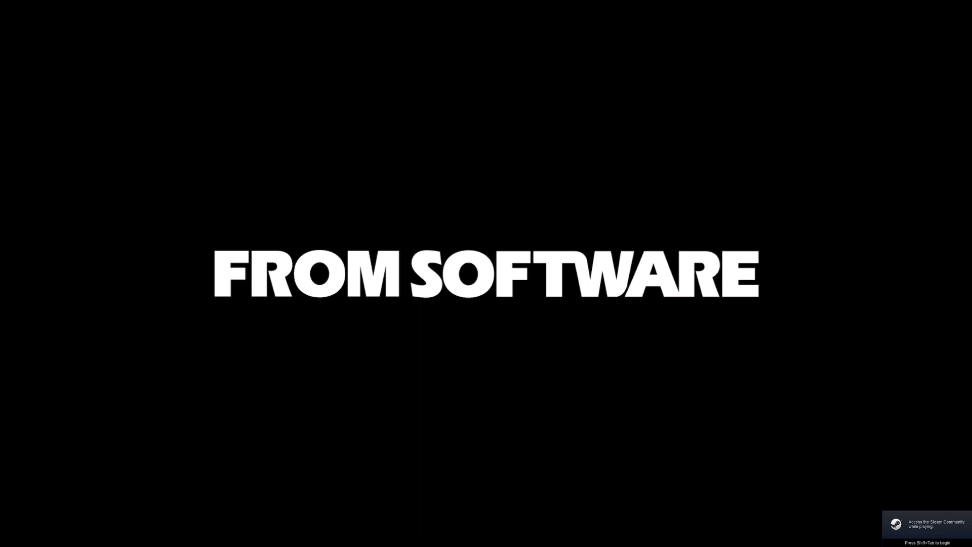
Get past the title screen, continue the save at Ranni's Rise, and walk the knight around
key(Return)
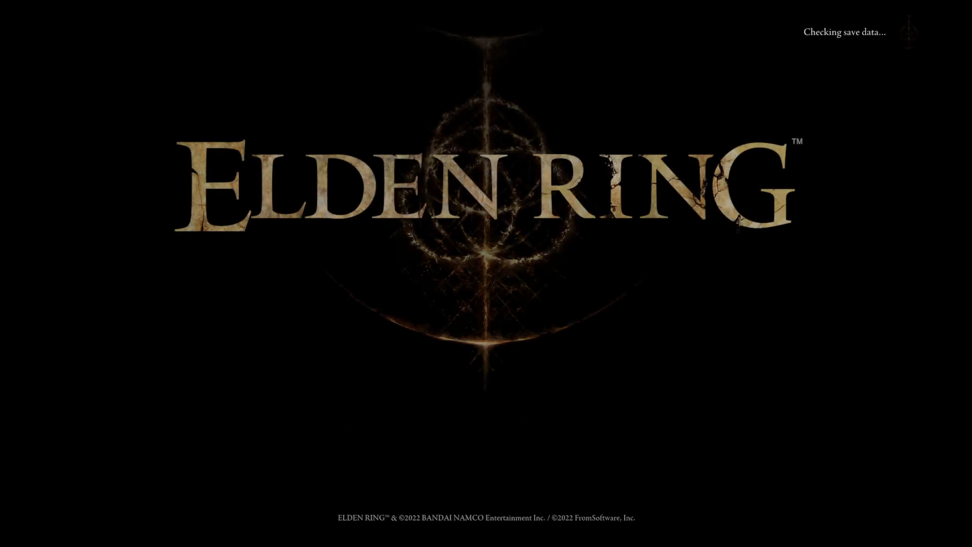
key(Return)
key(Return)
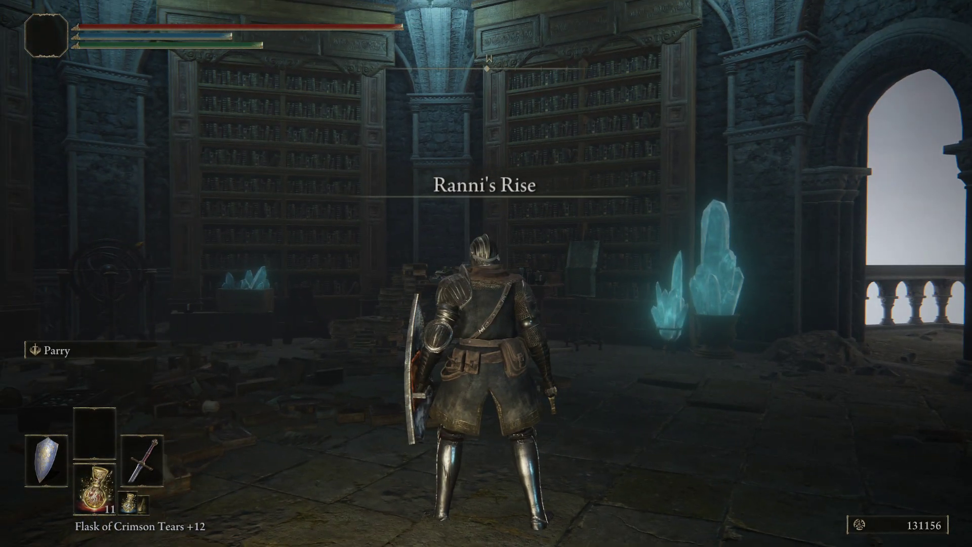
key(s)
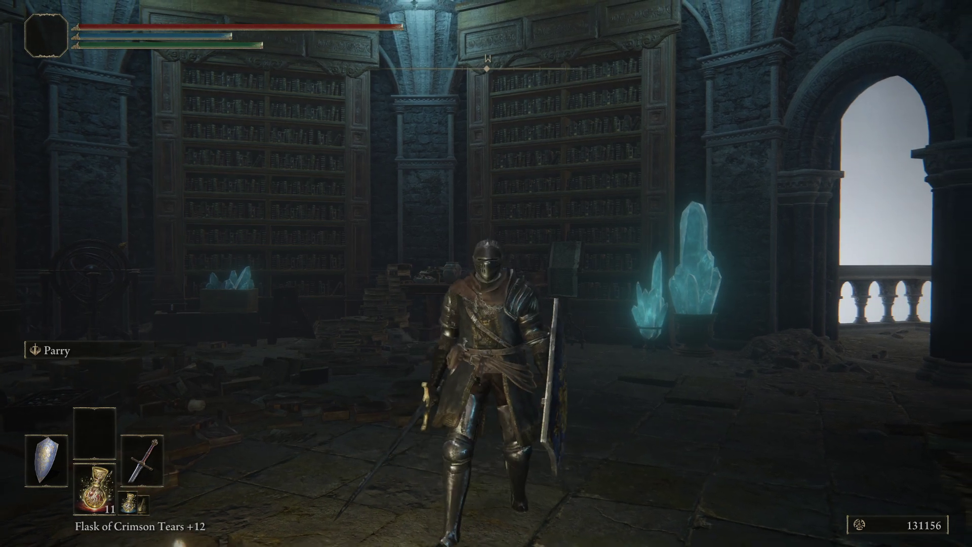
key(w)
key(s)
key(w)
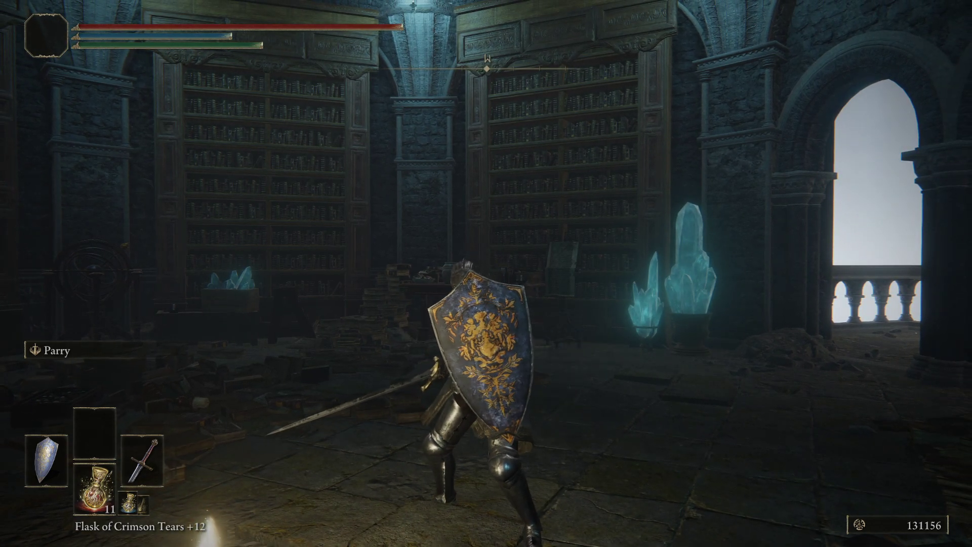
key(s)
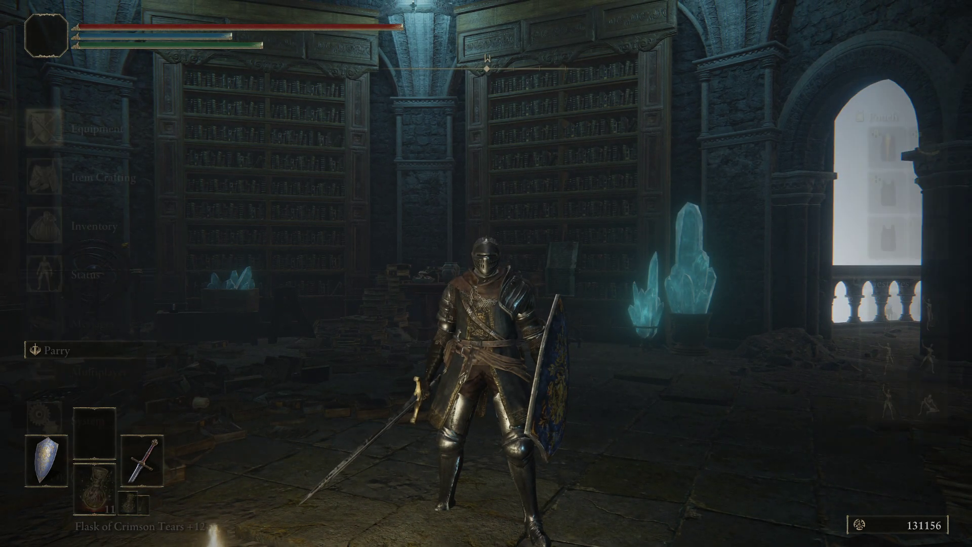
Browse Left Hand Armament 1's item list to check the Heater Shield and neighbouring icons, then back out
key(Escape)
key(Return)
key(Down)
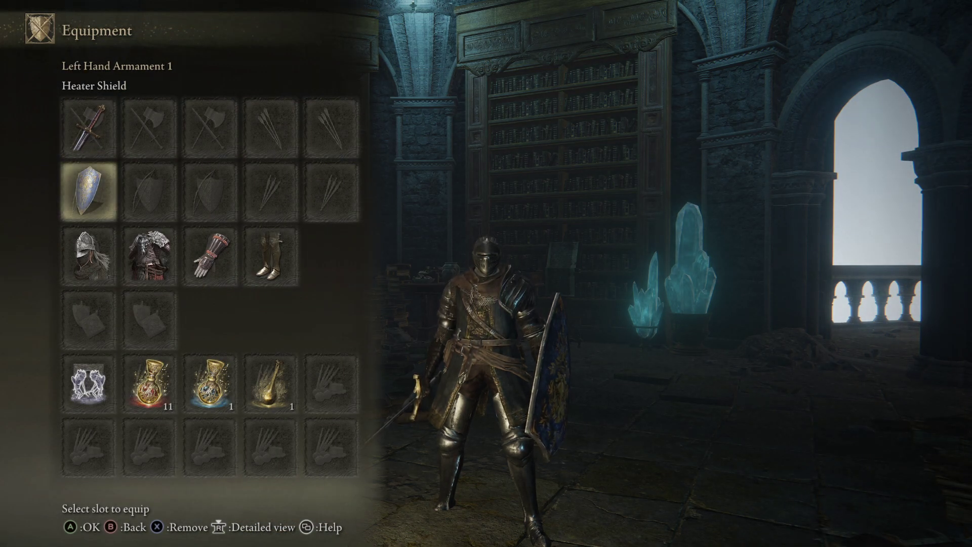
key(Return)
key(Up)
key(Down)
key(Right)
key(Right)
key(Right)
key(Left)
key(Left)
key(Left)
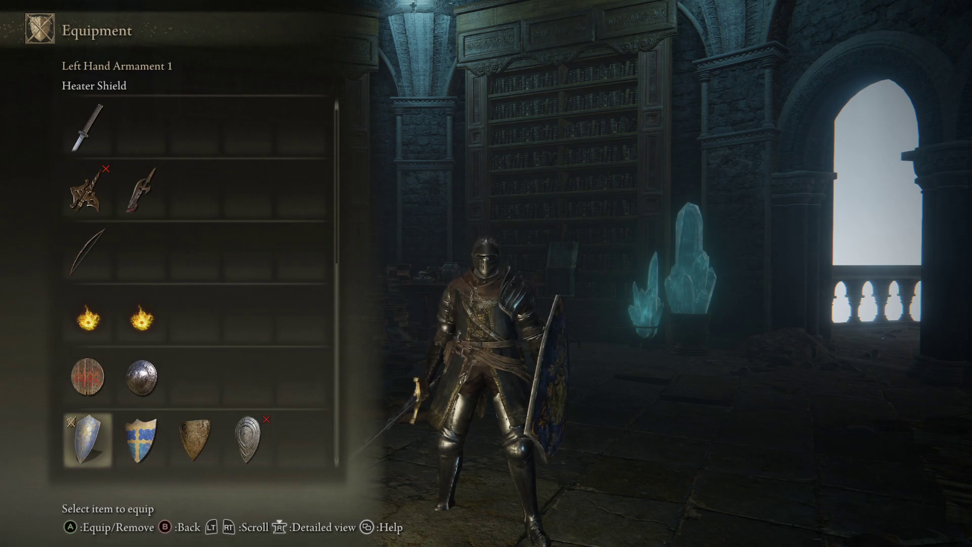
key(Up)
key(Up)
key(Up)
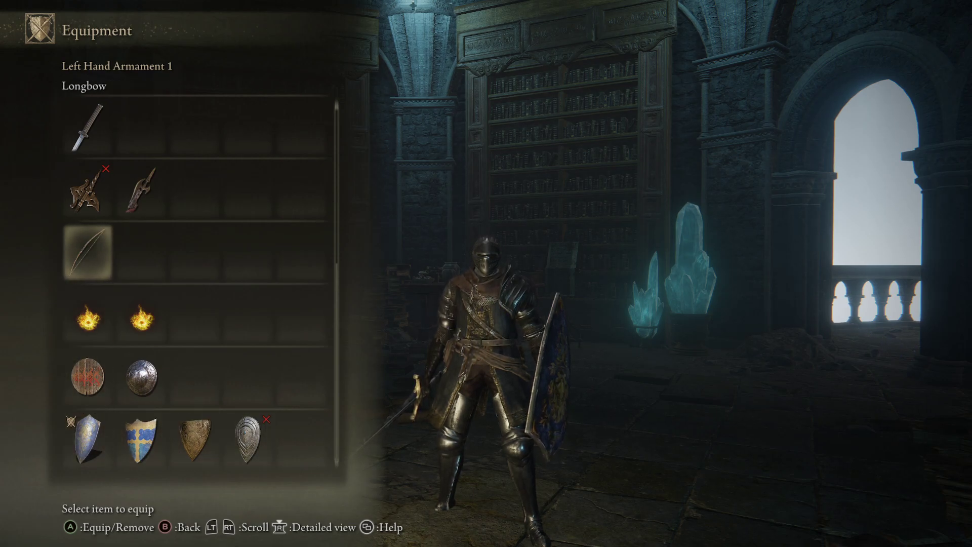
key(Up)
key(Up)
key(Up)
key(Up)
key(Up)
key(Up)
key(Up)
key(Down)
key(Down)
key(Escape)
key(Escape)
key(Escape)
key(Escape)
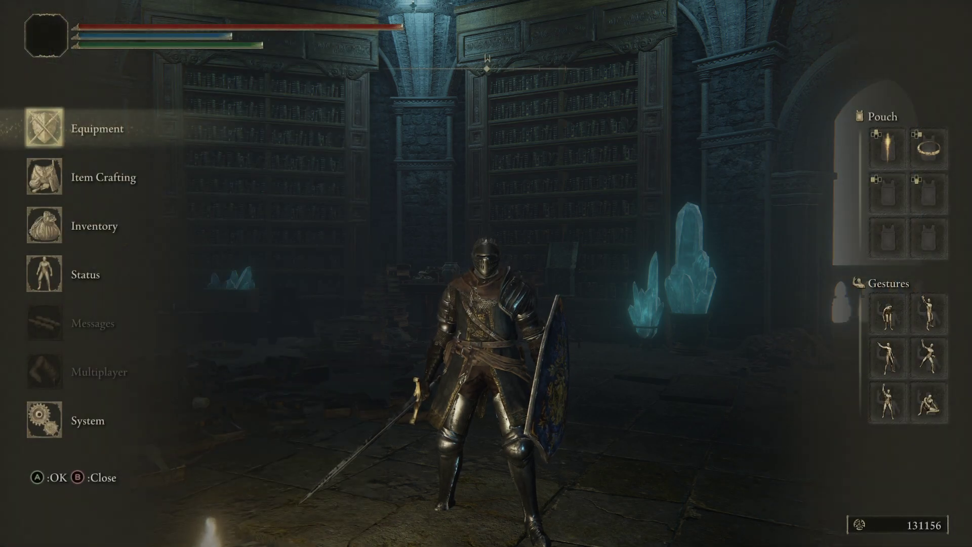
key(Escape)
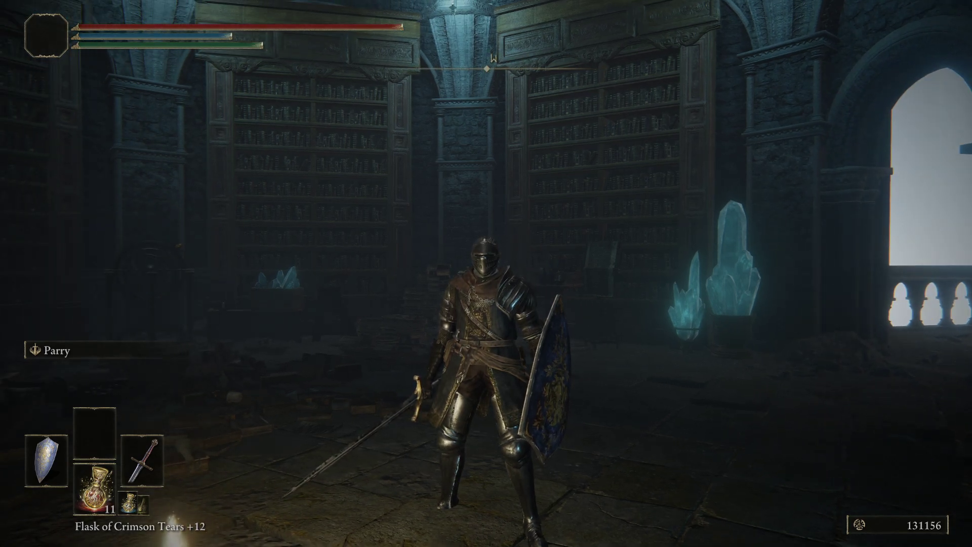
mouse_move(486, 273)
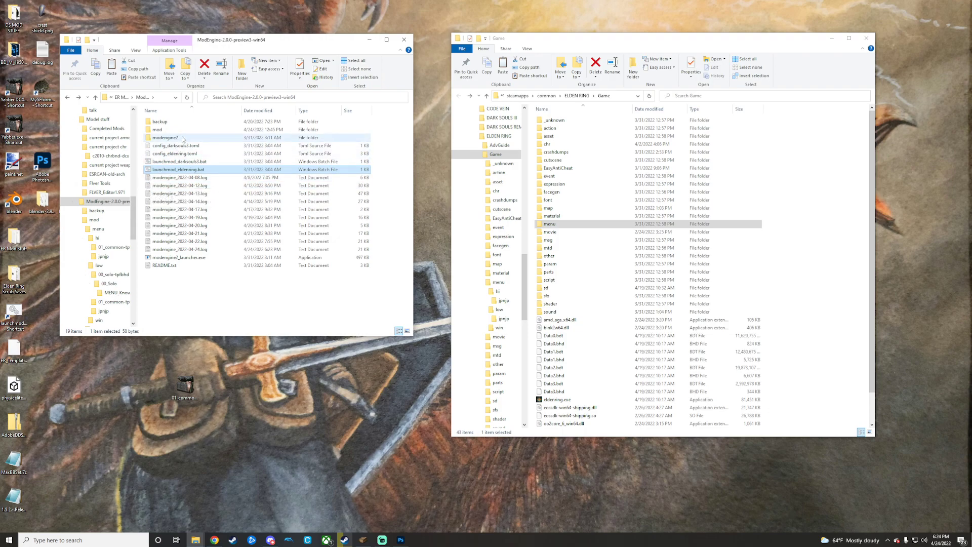
In the mod's menu\hi folder, unpack 00_solo.tpfbhd with Yabber
double_click(187, 131)
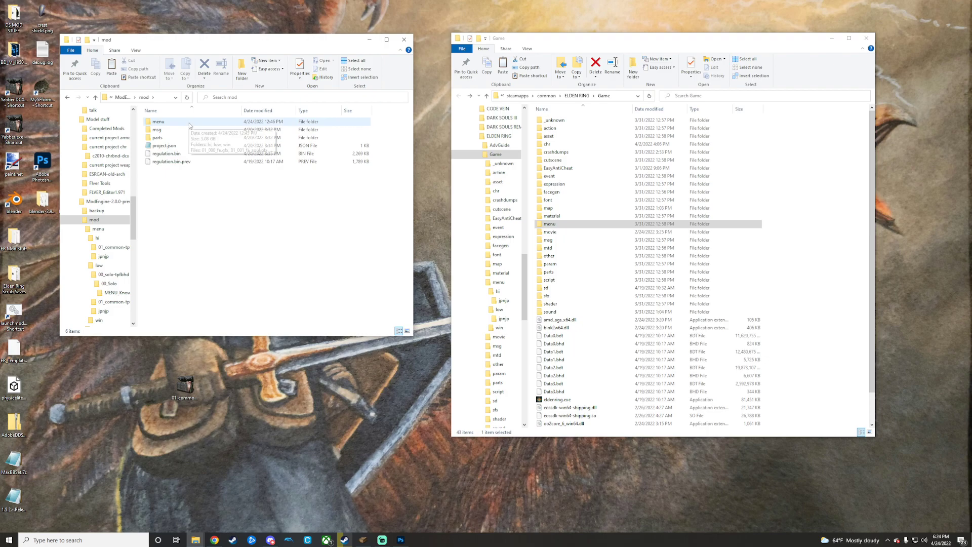
double_click(188, 123)
double_click(188, 122)
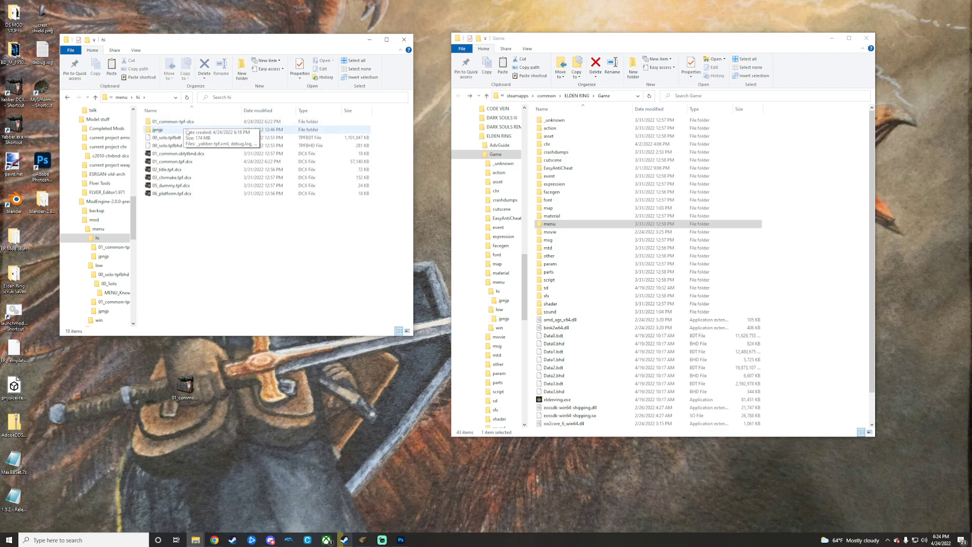
click(195, 147)
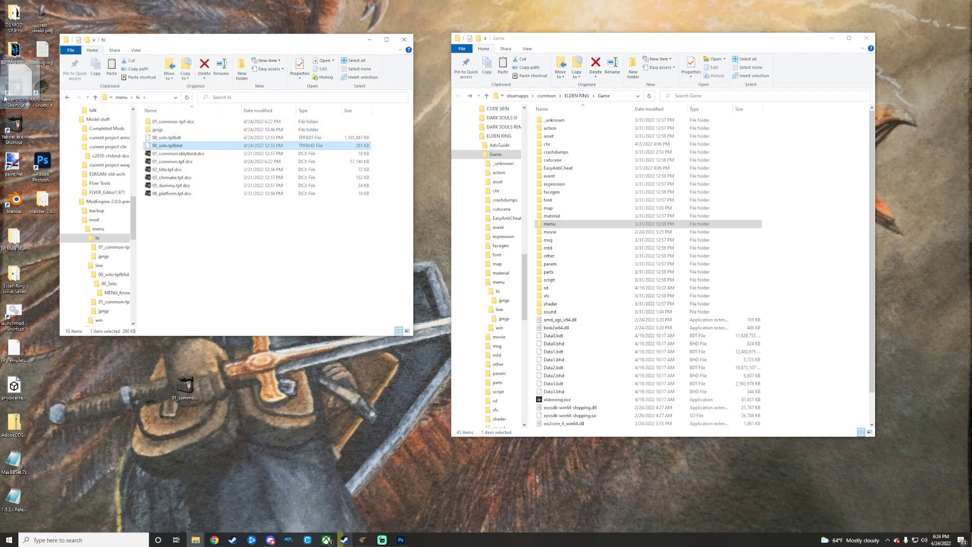
drag(22, 130, 22, 131)
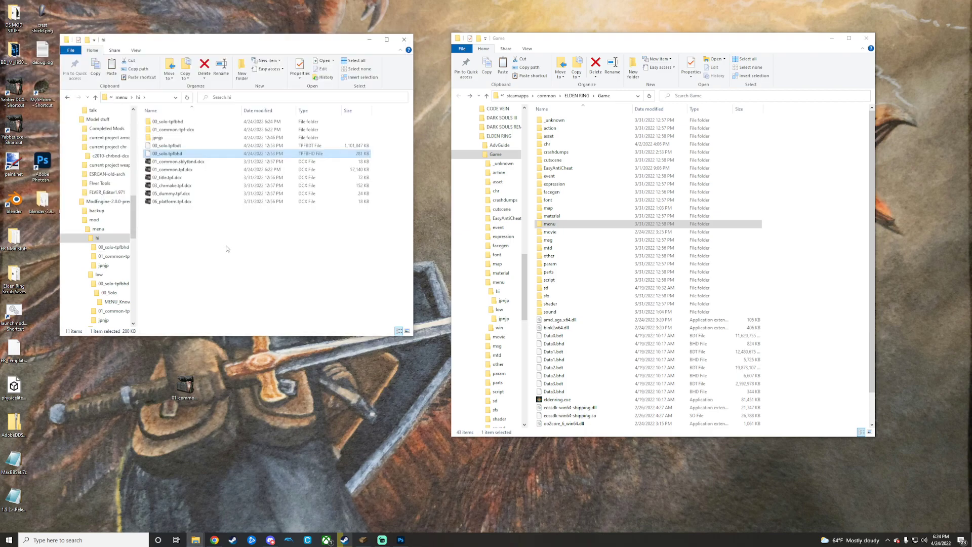
Delete both original 00_solo archive files
mouse_move(167, 153)
mouse_down()
mouse_move(142, 148)
mouse_move(170, 156)
mouse_up()
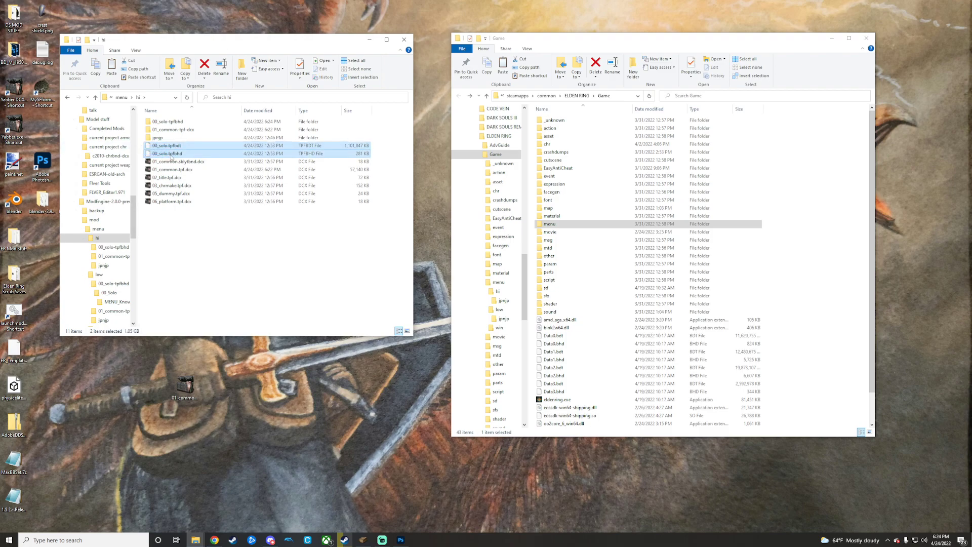
right_click(175, 157)
click(202, 289)
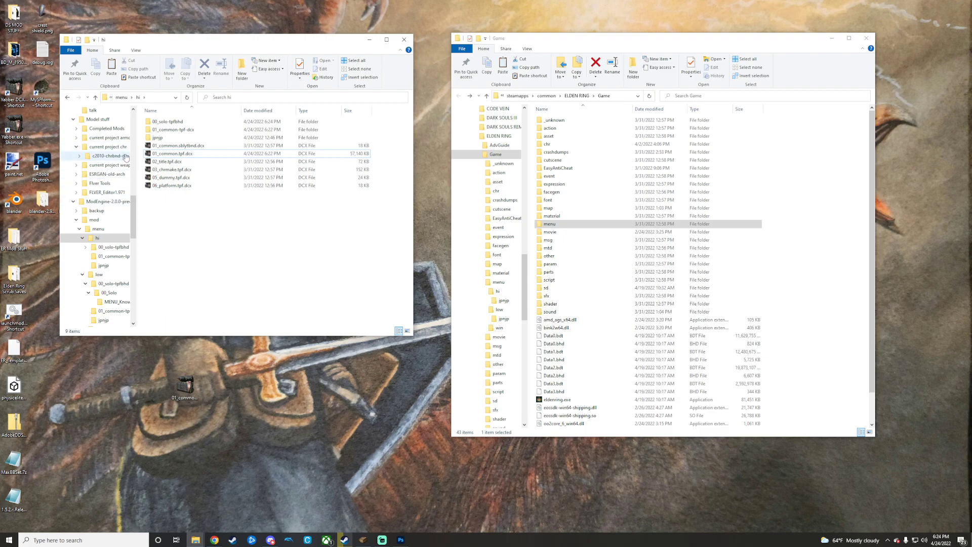
Open the unpacked 00_solo-tpfbhd\00_Solo folder, then bring Yapped forward
double_click(200, 123)
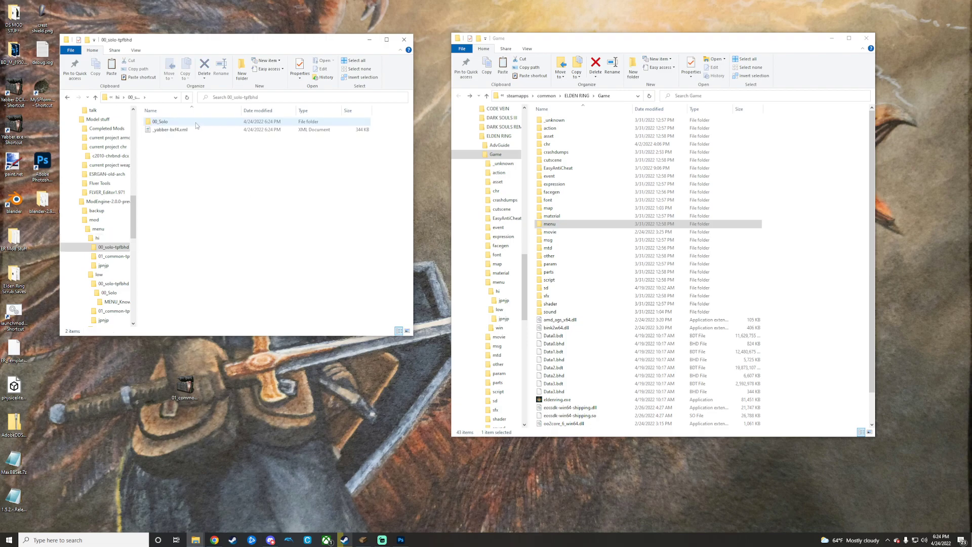
double_click(197, 123)
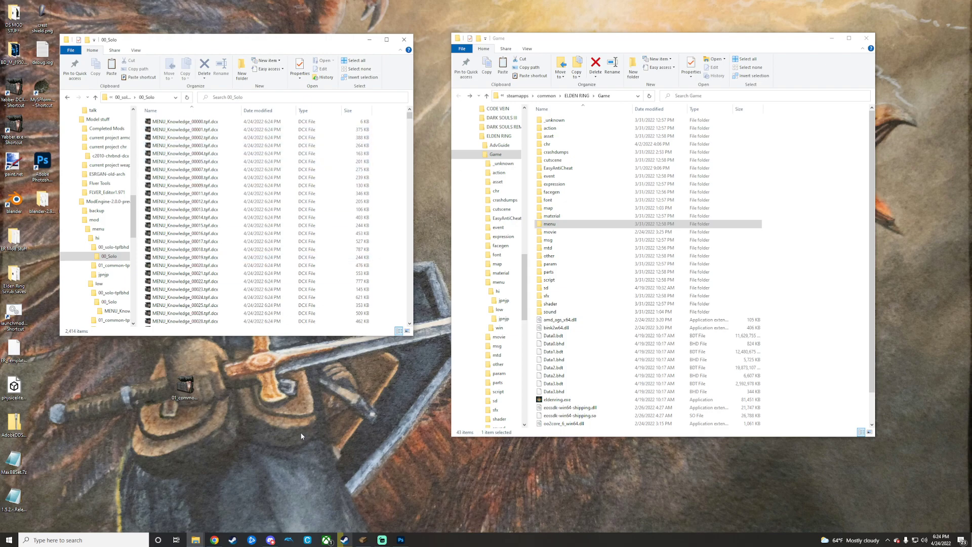
click(362, 539)
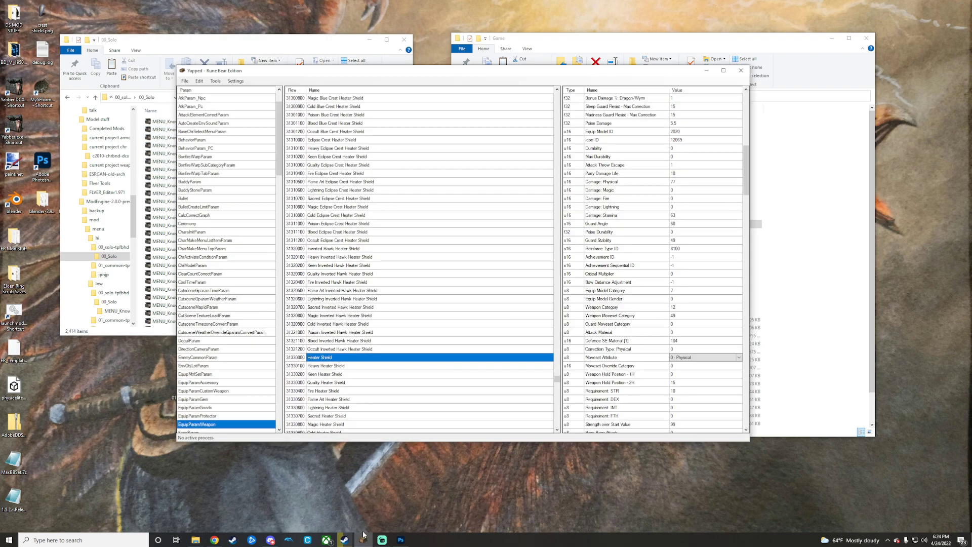